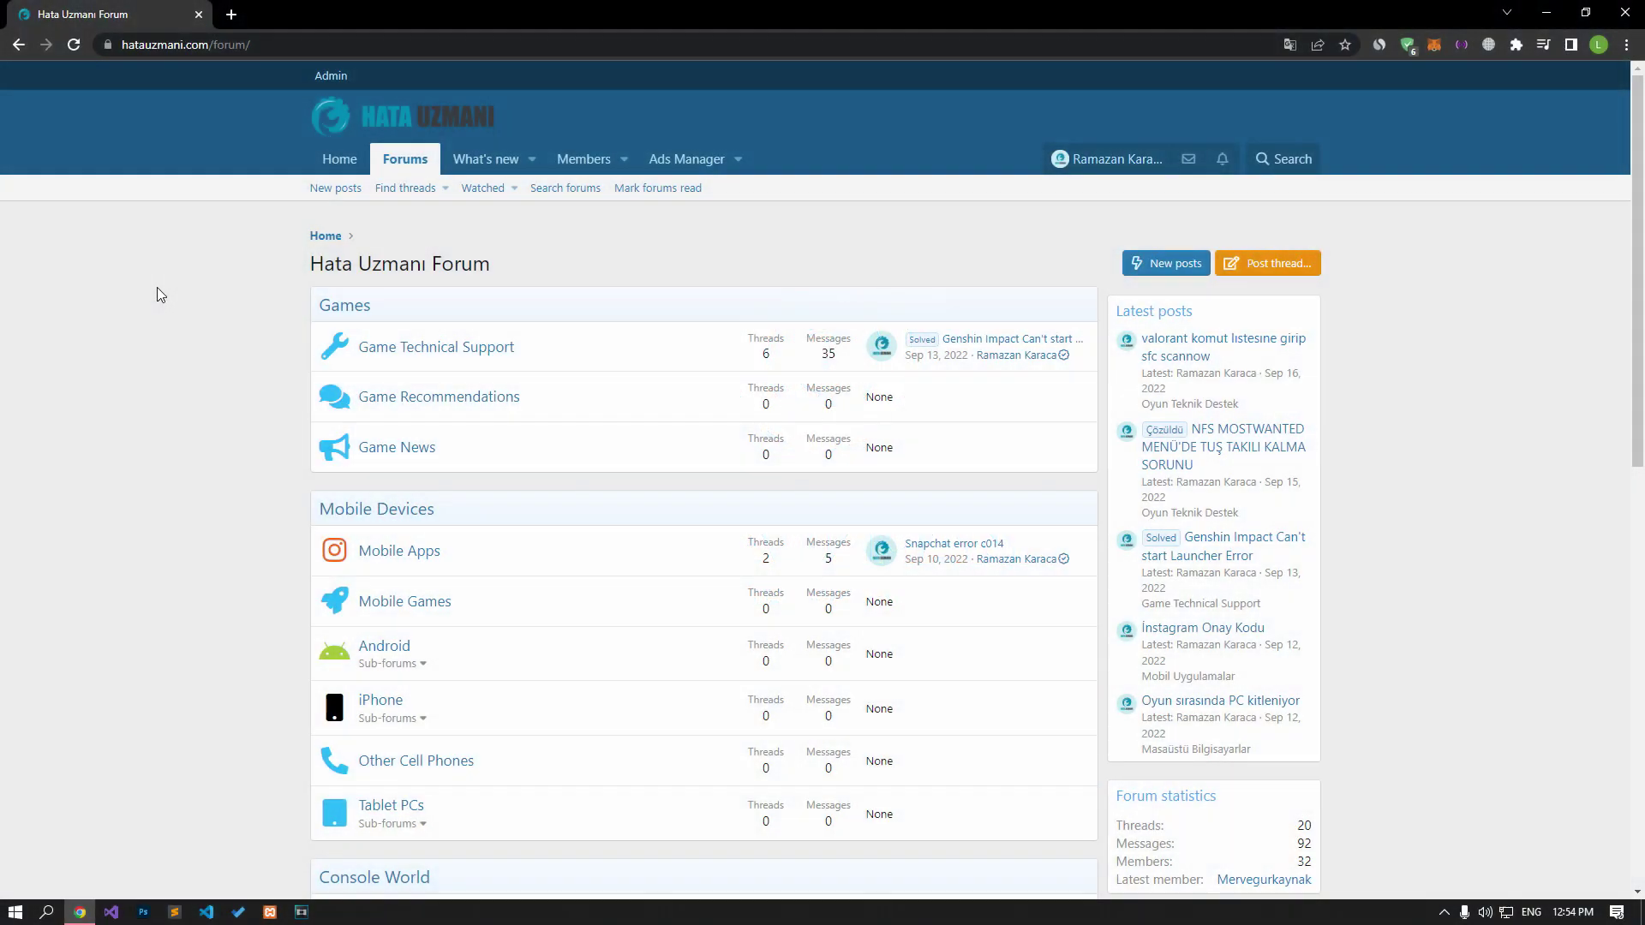
Step: Scroll the Hata Uzmani forum index, then open the Post thread forum picker
{"action": "scroll", "coordinate": [157, 294], "scroll_direction": "down", "scroll_amount": 2}
{"action": "scroll", "coordinate": [157, 288], "scroll_direction": "down", "scroll_amount": 8}
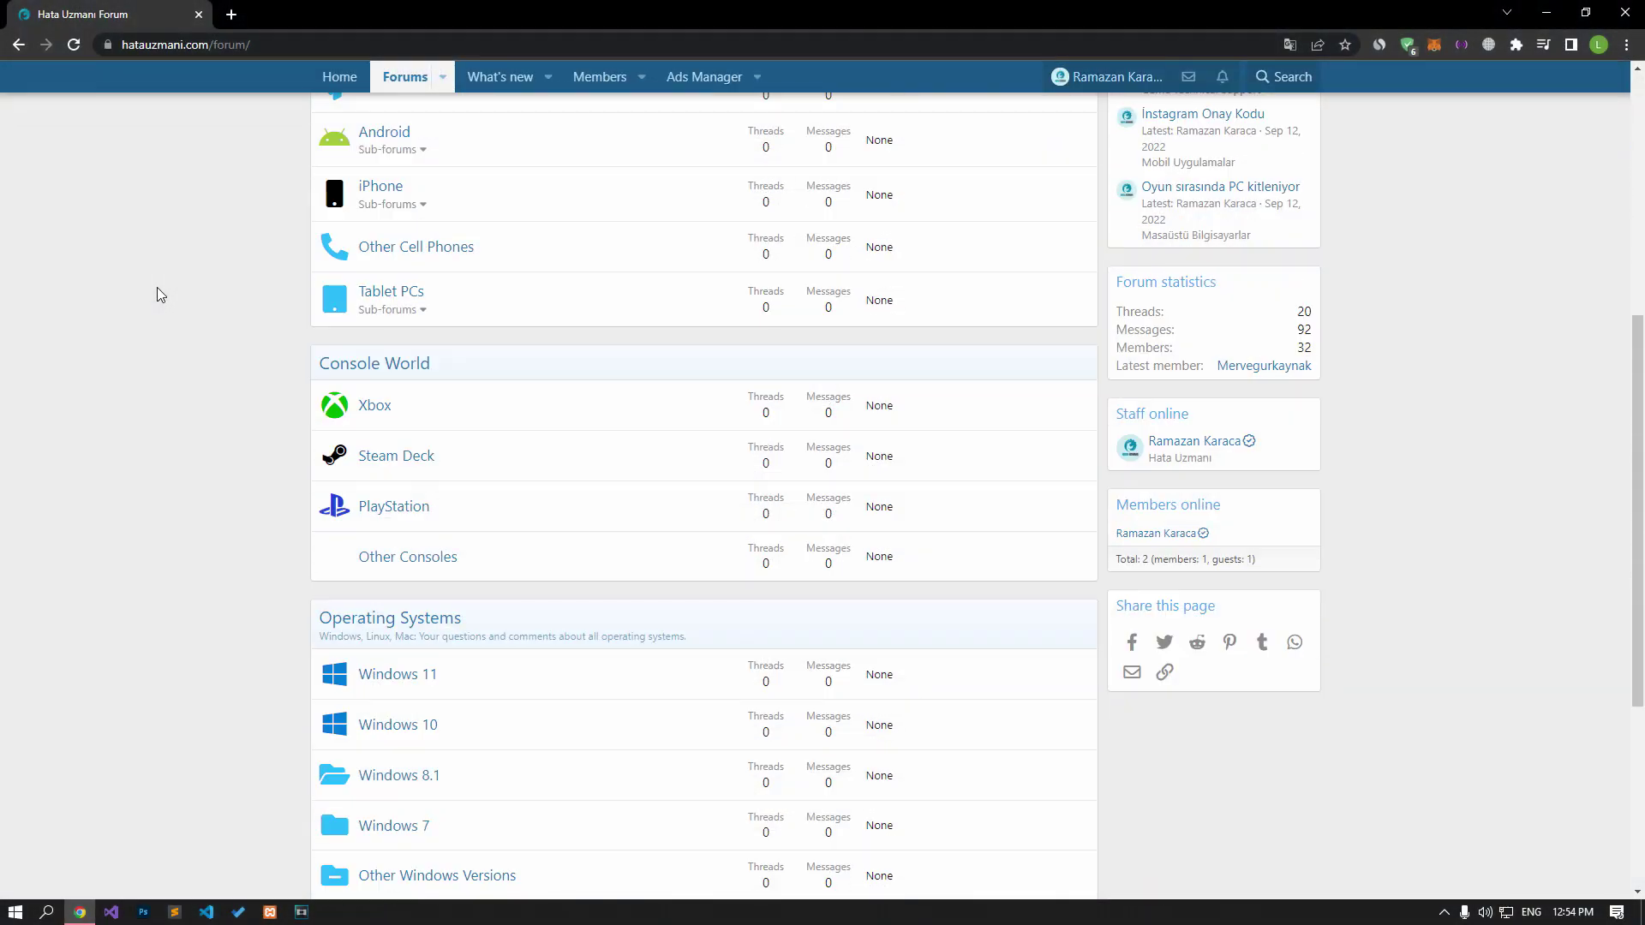
{"action": "scroll", "coordinate": [156, 287], "scroll_direction": "up", "scroll_amount": 10}
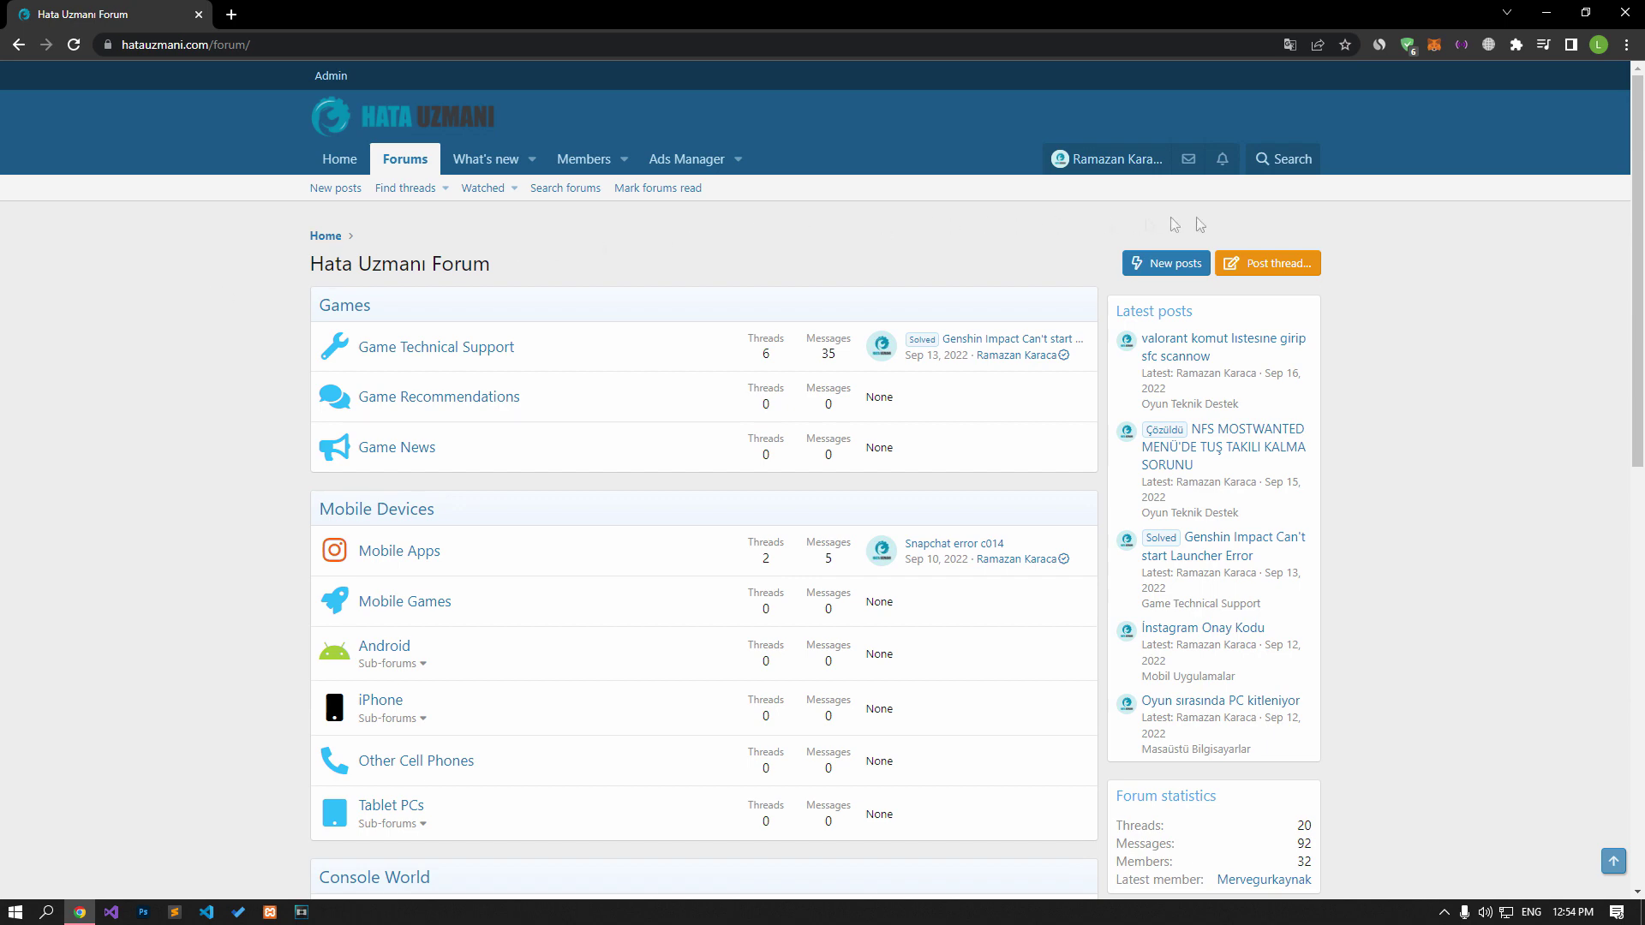
{"action": "left_click", "coordinate": [1307, 266]}
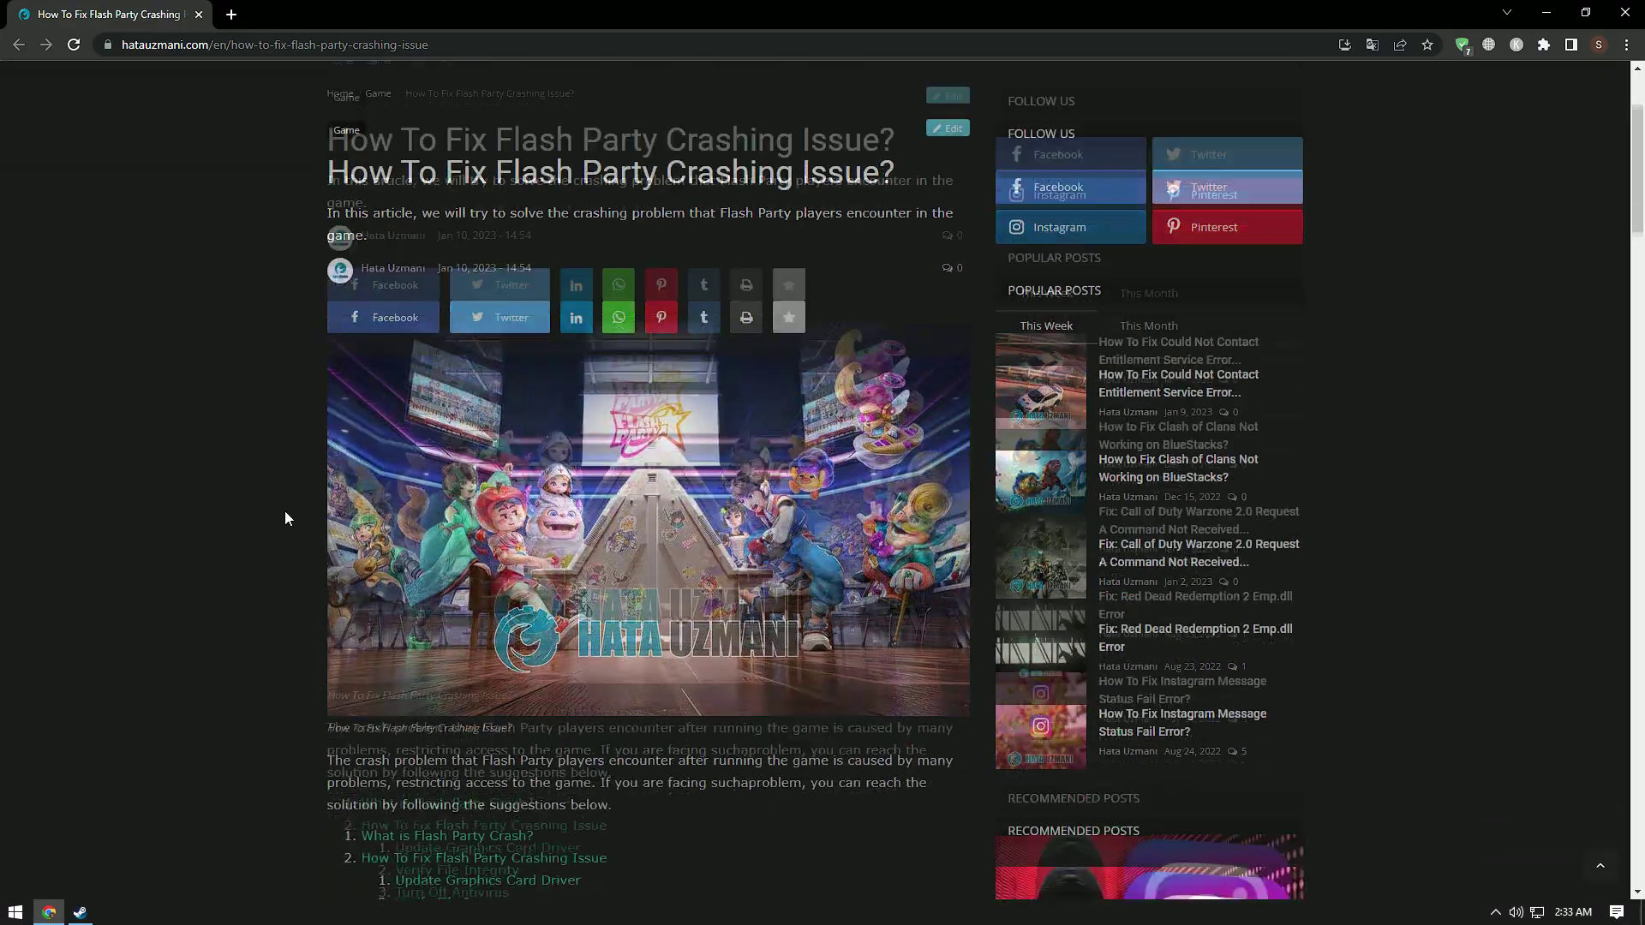
{"action": "scroll", "coordinate": [285, 511], "scroll_direction": "down", "scroll_amount": 5}
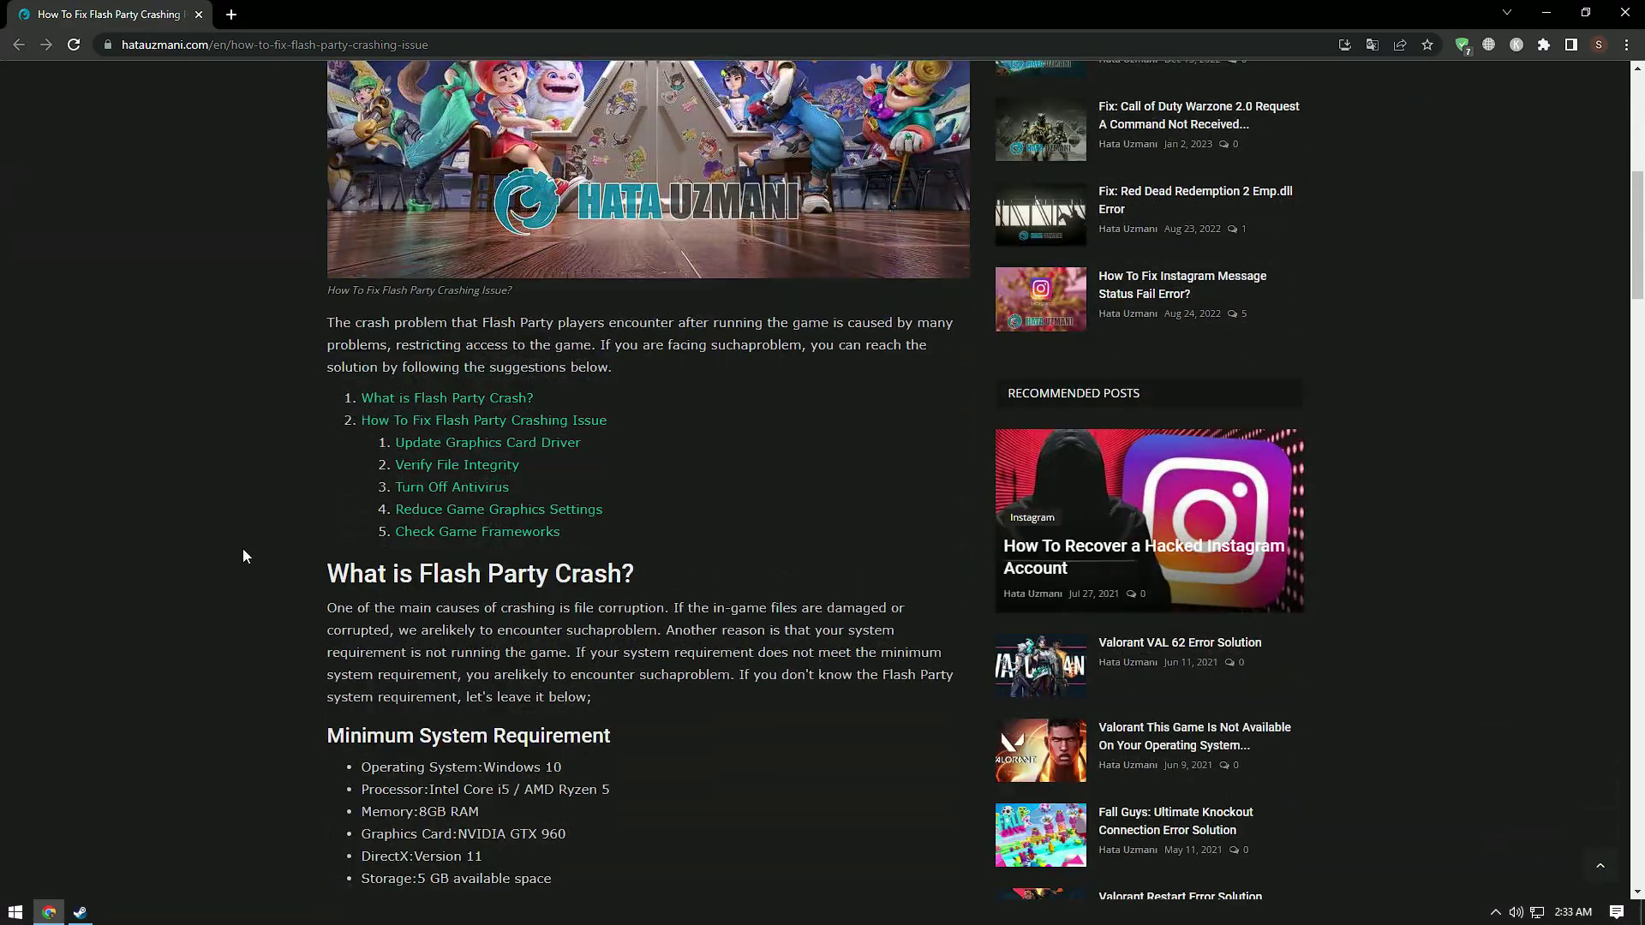
Step: Scroll the Flash Party article past system requirements to the Nvidia and AMD driver-update steps
{"action": "scroll", "coordinate": [244, 549], "scroll_direction": "down", "scroll_amount": 4}
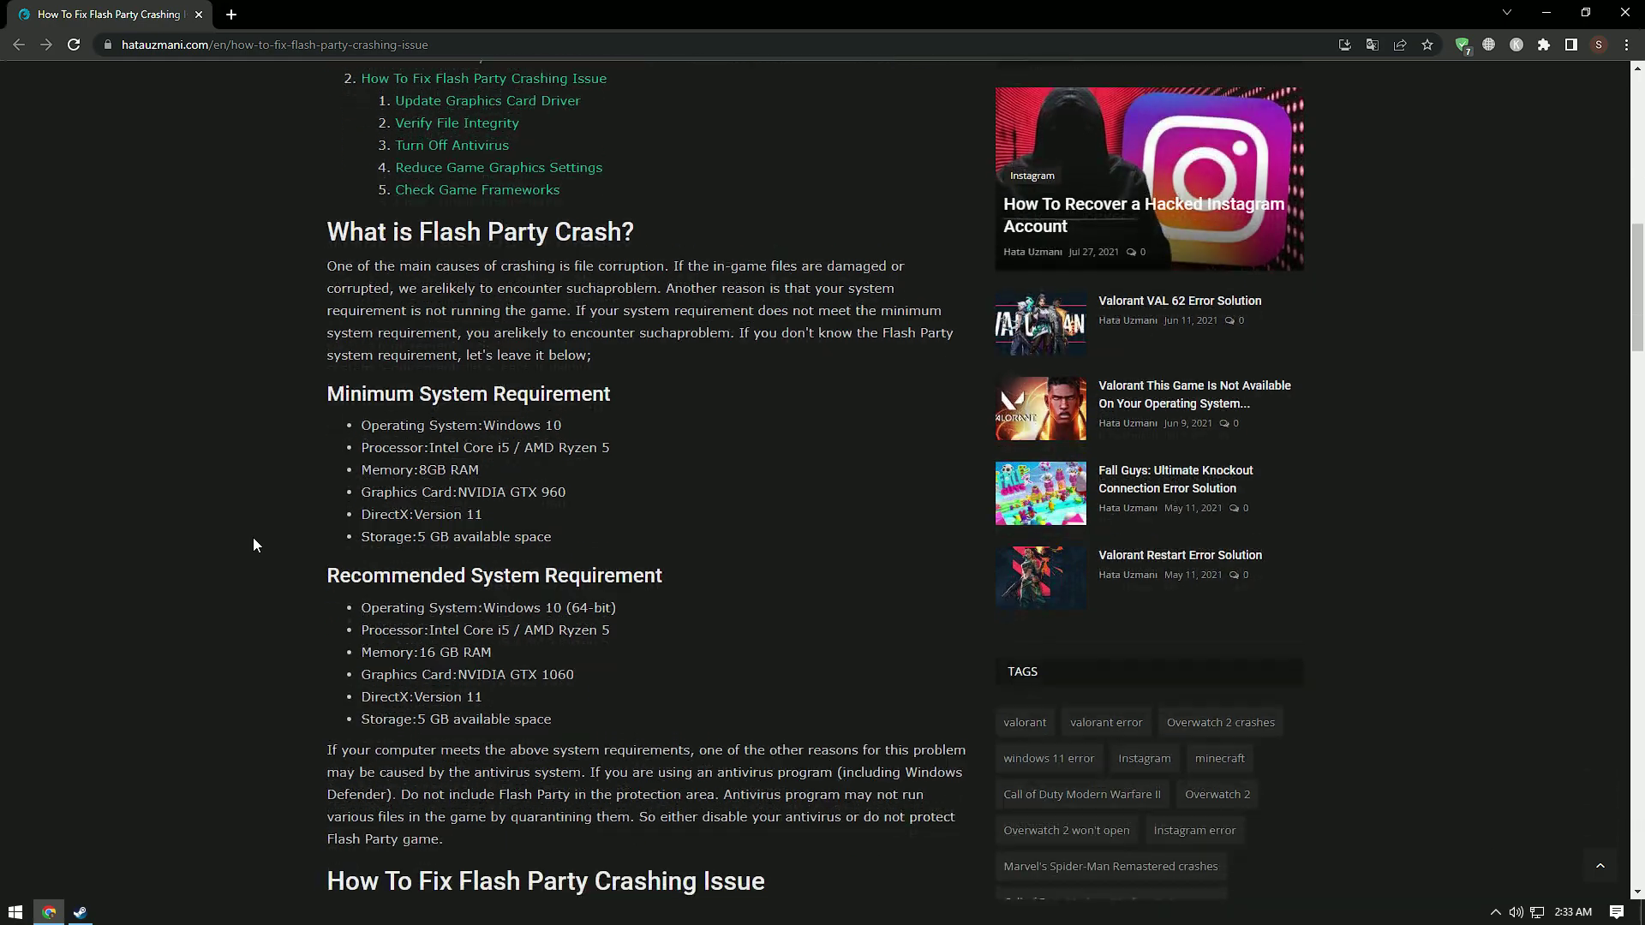
{"action": "scroll", "coordinate": [252, 538], "scroll_direction": "down", "scroll_amount": 1}
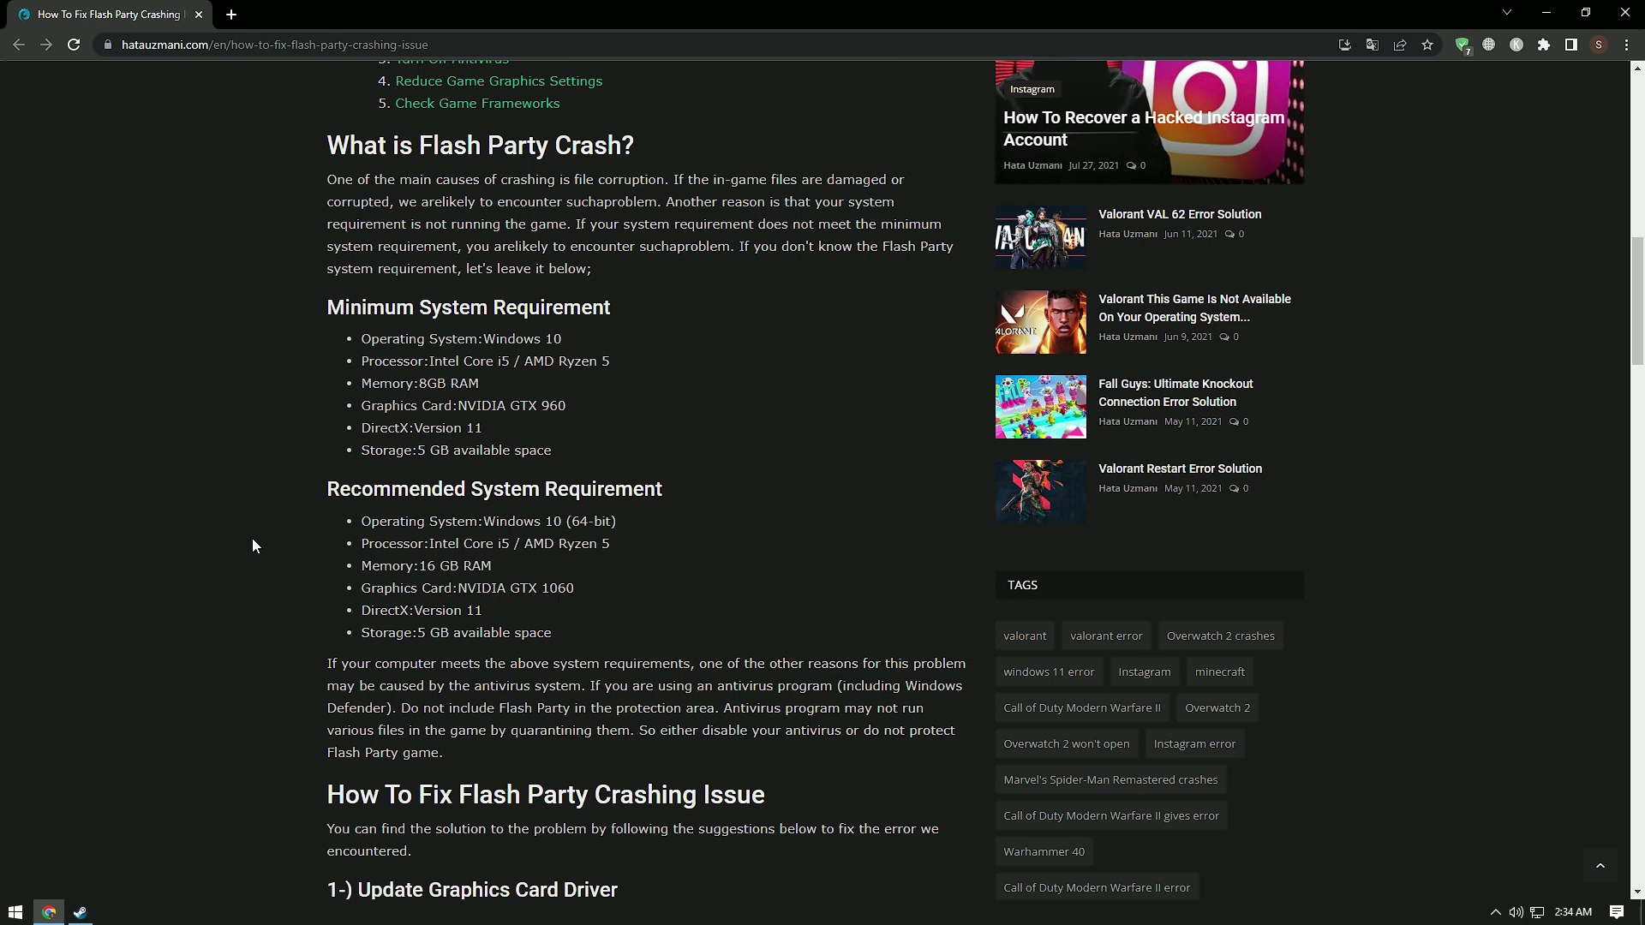
{"action": "scroll", "coordinate": [252, 541], "scroll_direction": "down", "scroll_amount": 7}
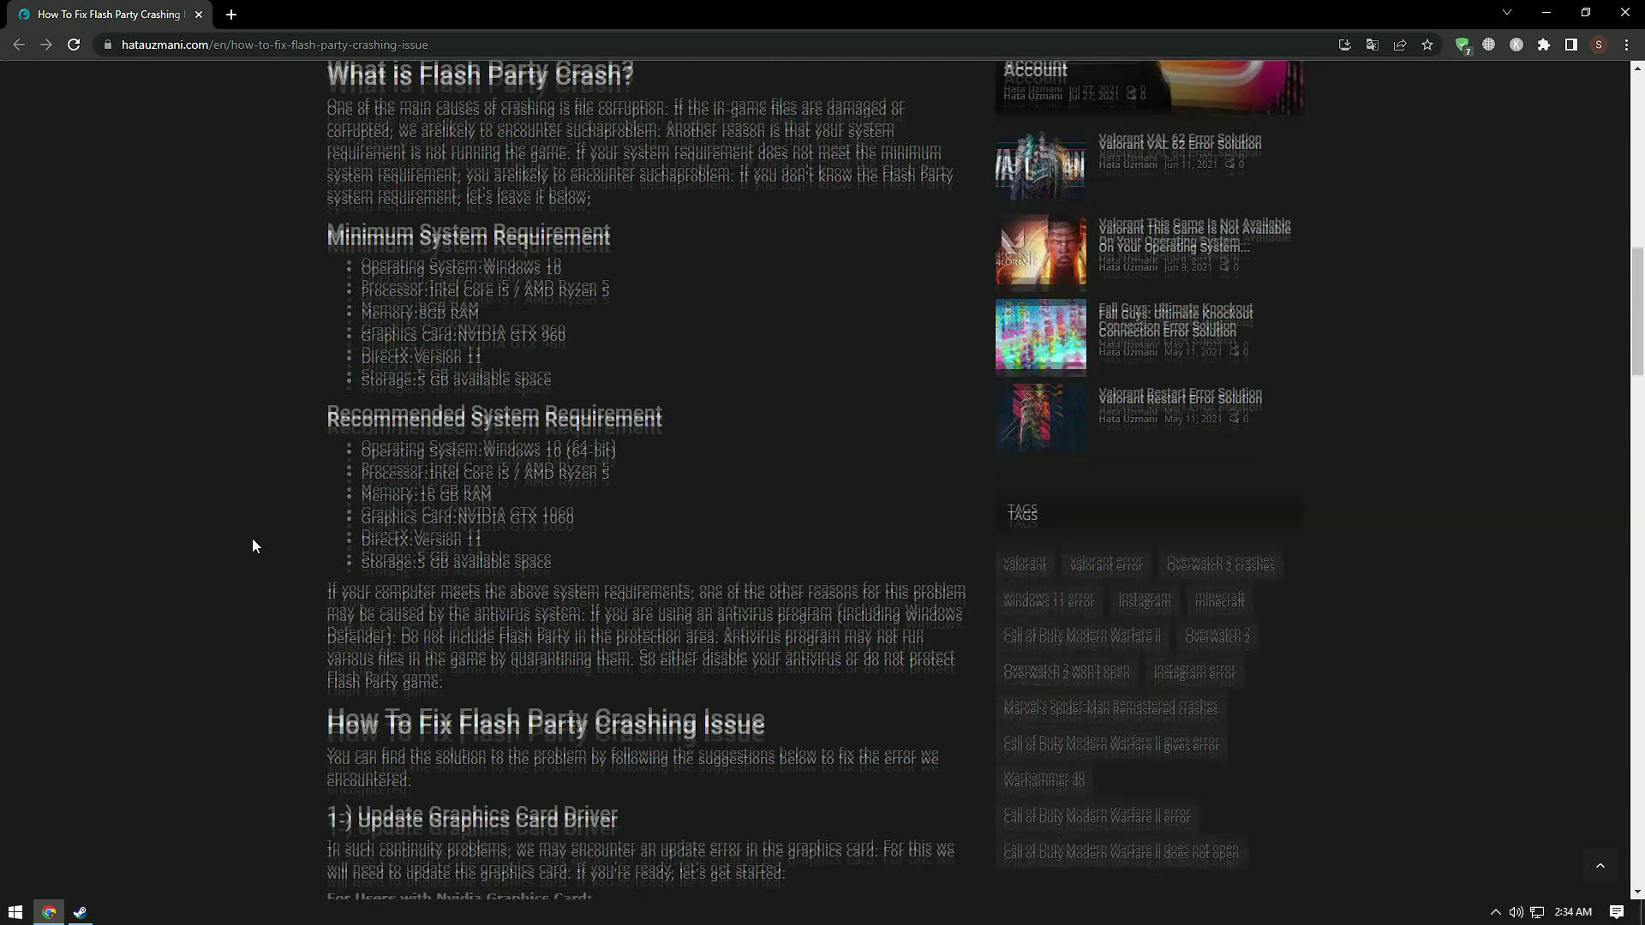
{"action": "scroll", "coordinate": [252, 546], "scroll_direction": "down", "scroll_amount": 1}
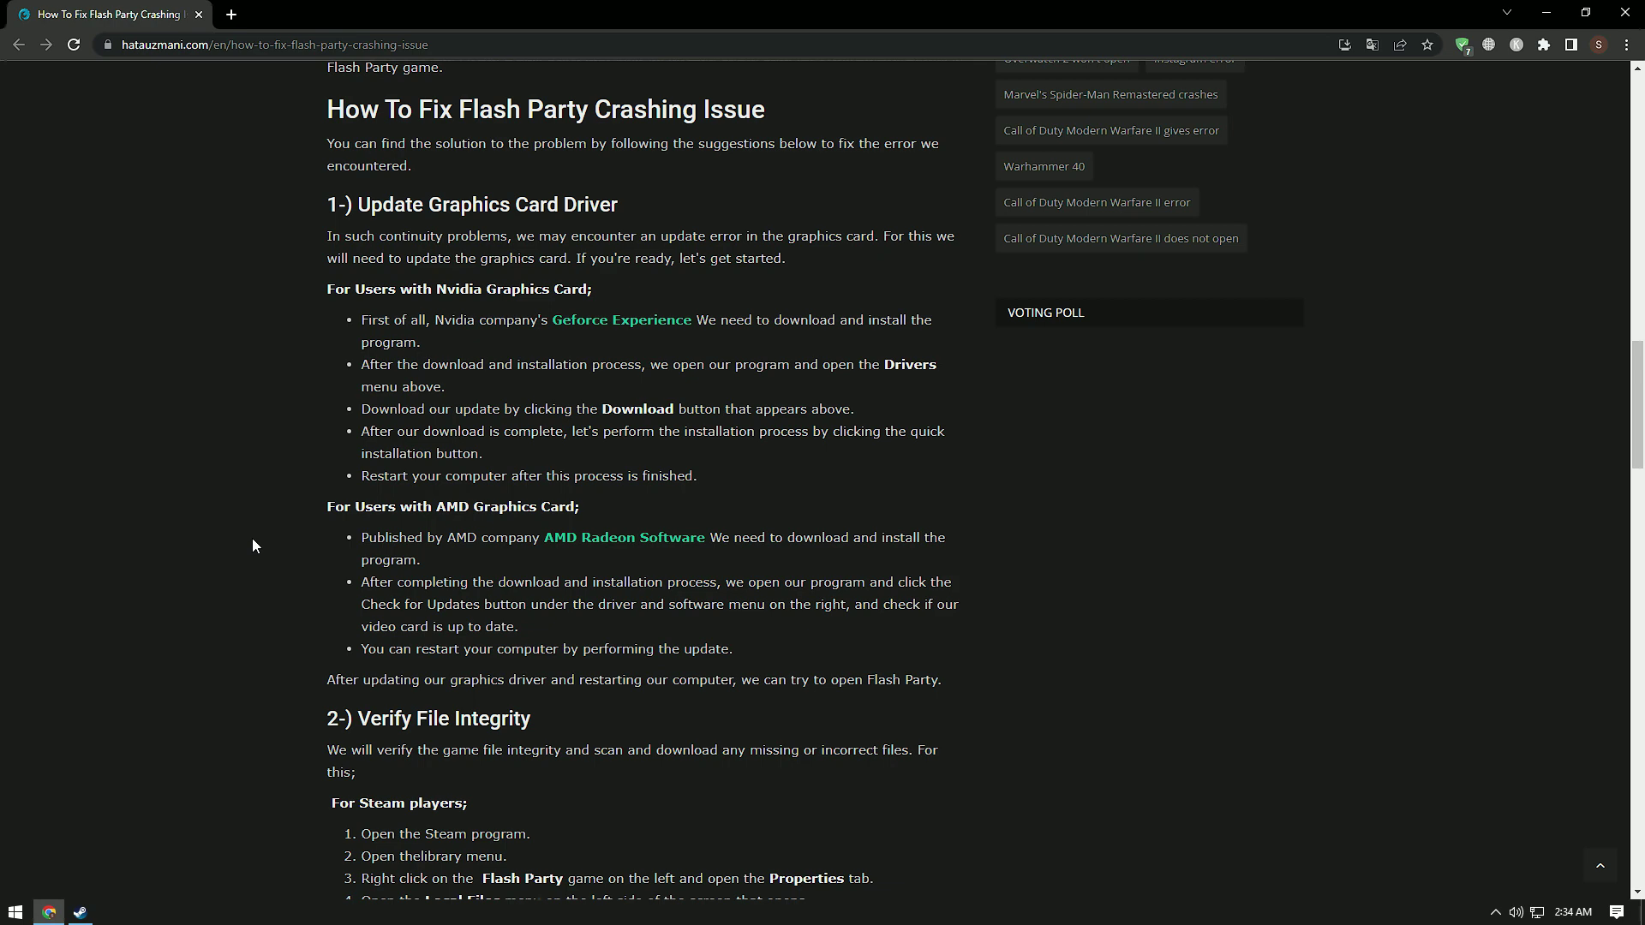
Step: Open the GeForce Experience and AMD Radeon Software links in new tabs, past their link shorteners
{"action": "middle_click", "coordinate": [619, 322]}
{"action": "middle_click", "coordinate": [625, 540]}
{"action": "left_click", "coordinate": [299, 12]}
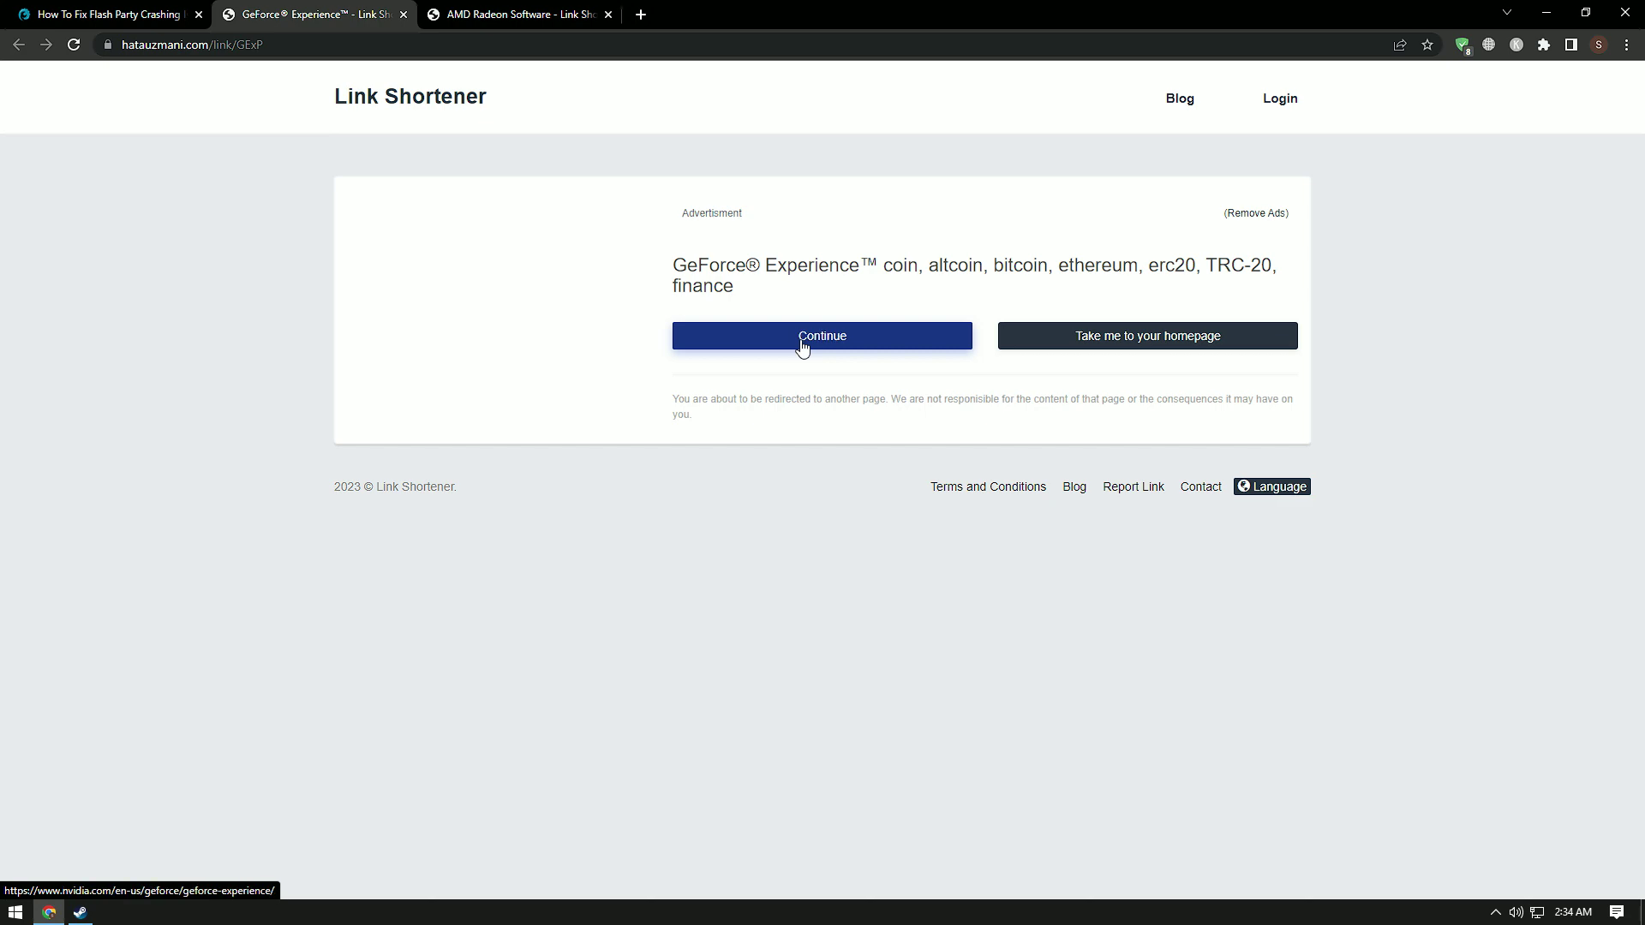
{"action": "left_click", "coordinate": [803, 343]}
{"action": "key", "text": "ctrl+Tab"}
{"action": "left_click", "coordinate": [792, 331]}
{"action": "left_click", "coordinate": [332, 10]}
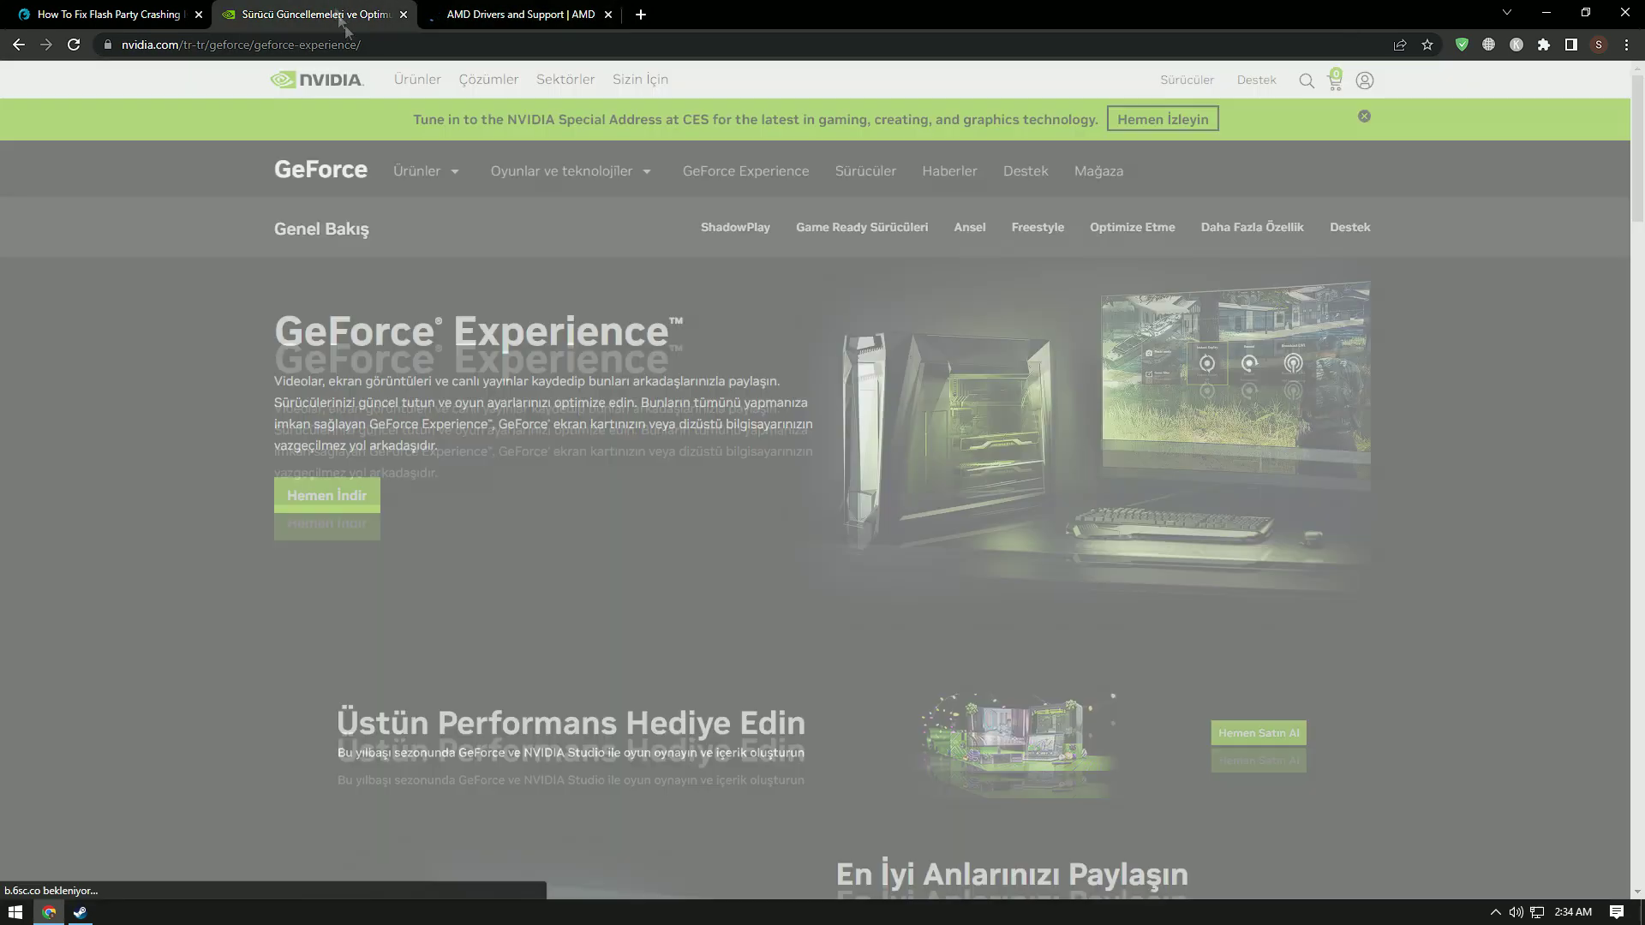
{"action": "key", "text": "ctrl+Tab"}
Step: Review the AMD drivers page, close the driver tabs, and scroll the article to Verify File Integrity
{"action": "scroll", "coordinate": [426, 407], "scroll_direction": "down", "scroll_amount": 1}
{"action": "scroll", "coordinate": [581, 396], "scroll_direction": "down", "scroll_amount": 1}
{"action": "scroll", "coordinate": [581, 397], "scroll_direction": "up", "scroll_amount": 3}
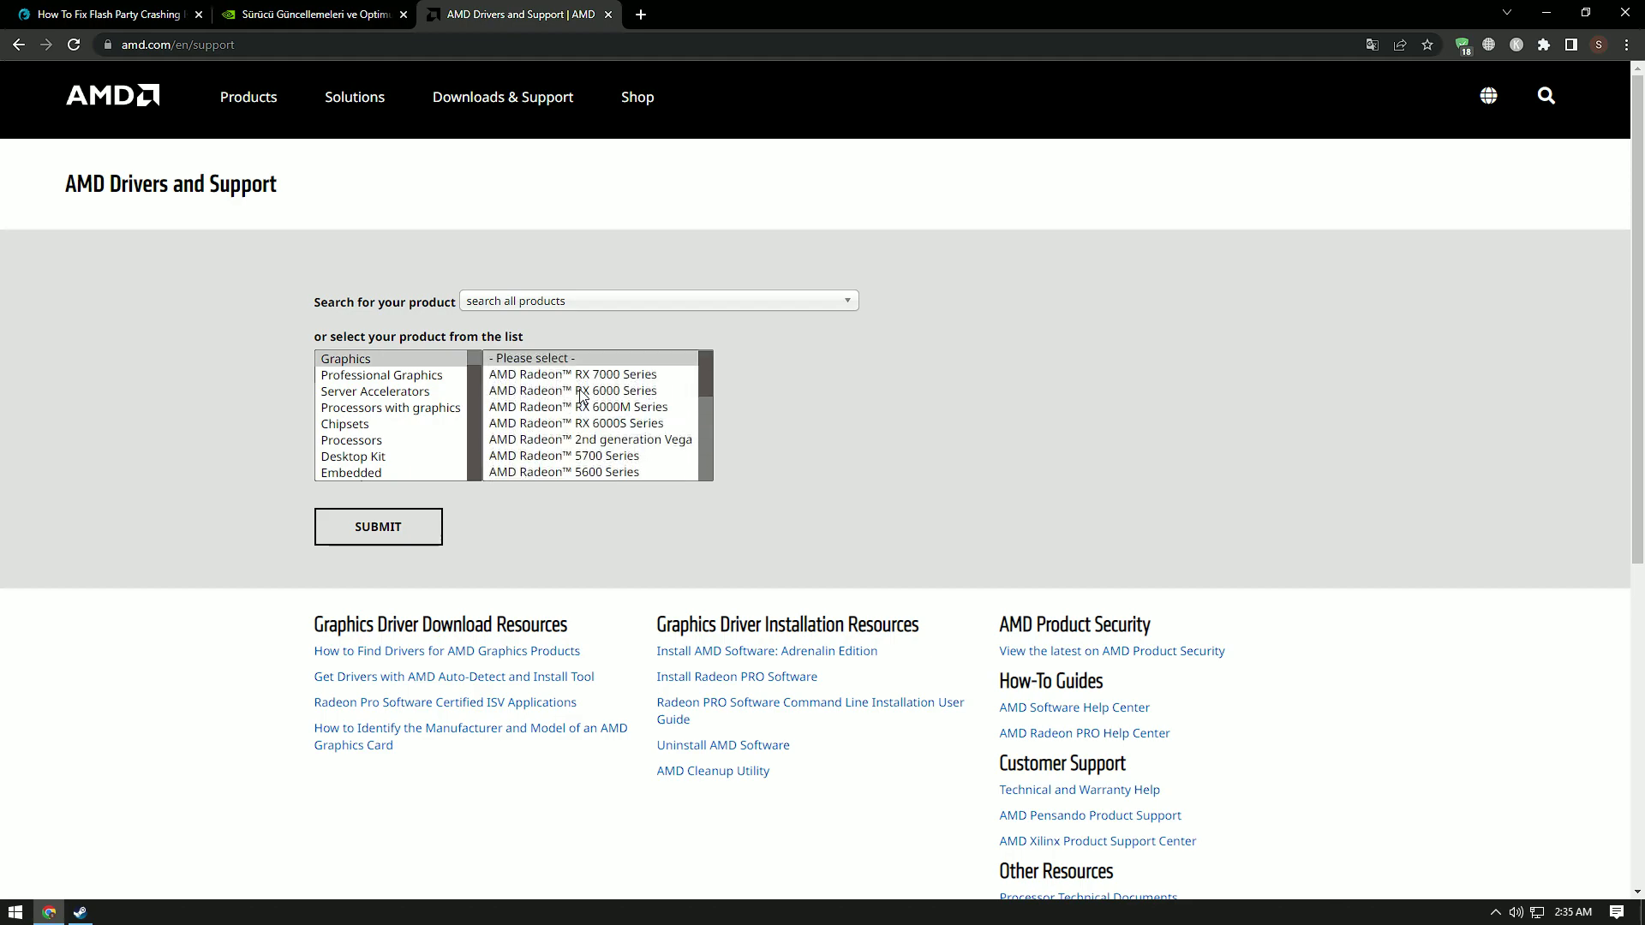
{"action": "left_click", "coordinate": [109, 14]}
{"action": "right_click", "coordinate": [109, 14]}
{"action": "left_click", "coordinate": [247, 509]}
{"action": "scroll", "coordinate": [111, 436], "scroll_direction": "down", "scroll_amount": 5}
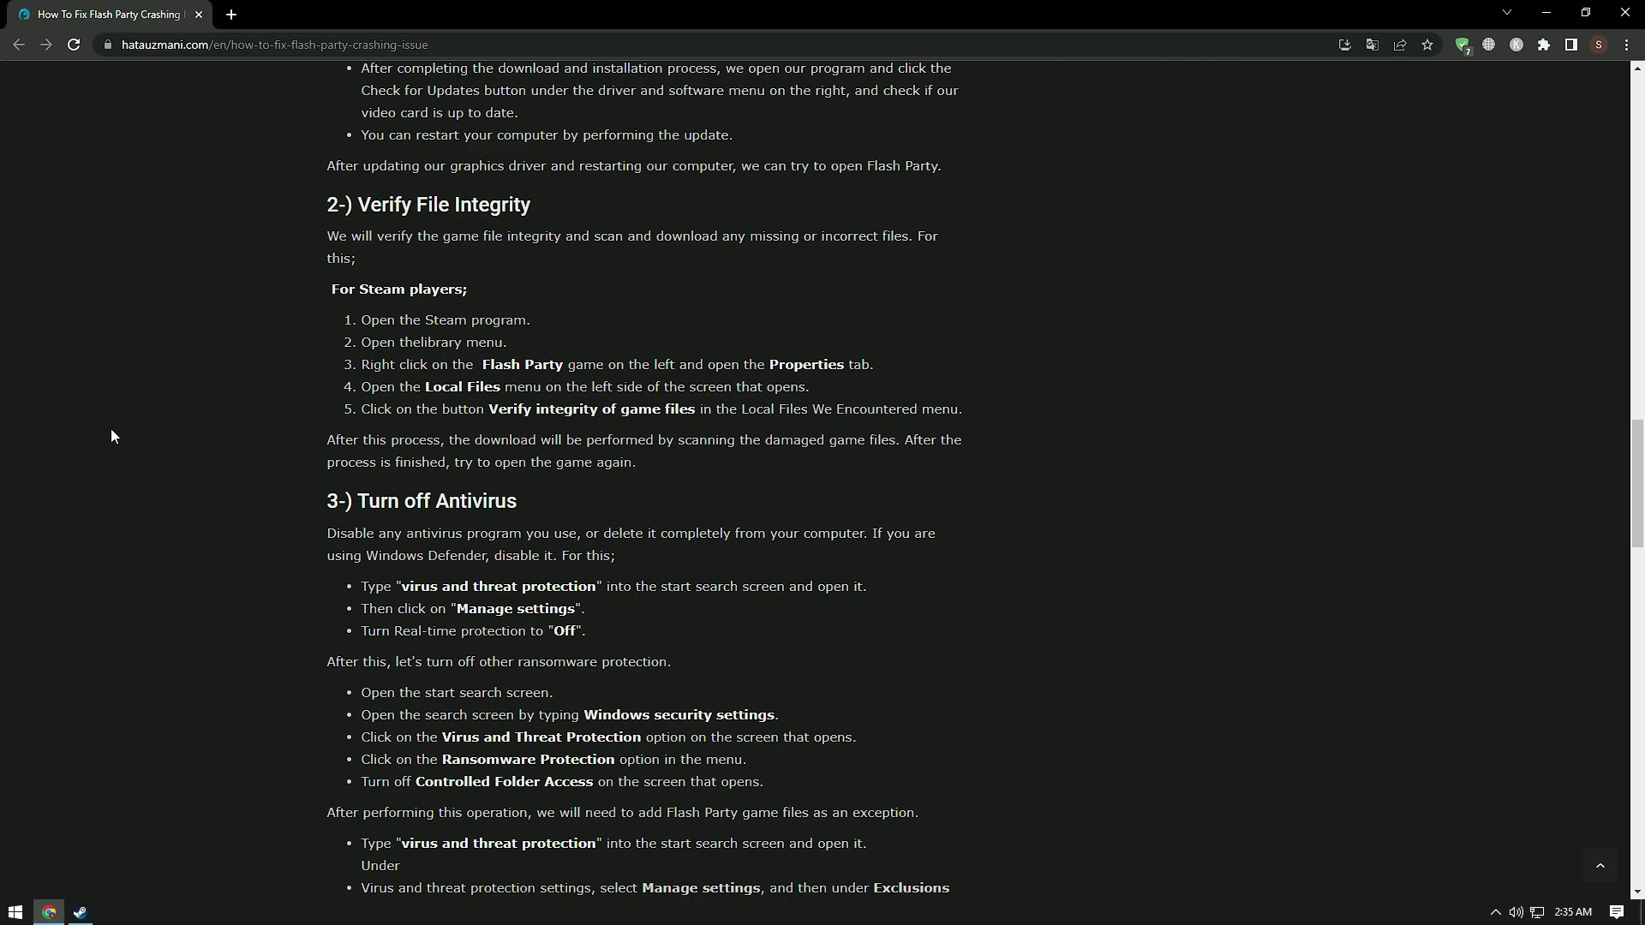
Step: View Counter-Strike: Global Offensive's Local Files properties in Steam, then return to the article's Turn off Antivirus section
{"action": "left_click", "coordinate": [80, 912]}
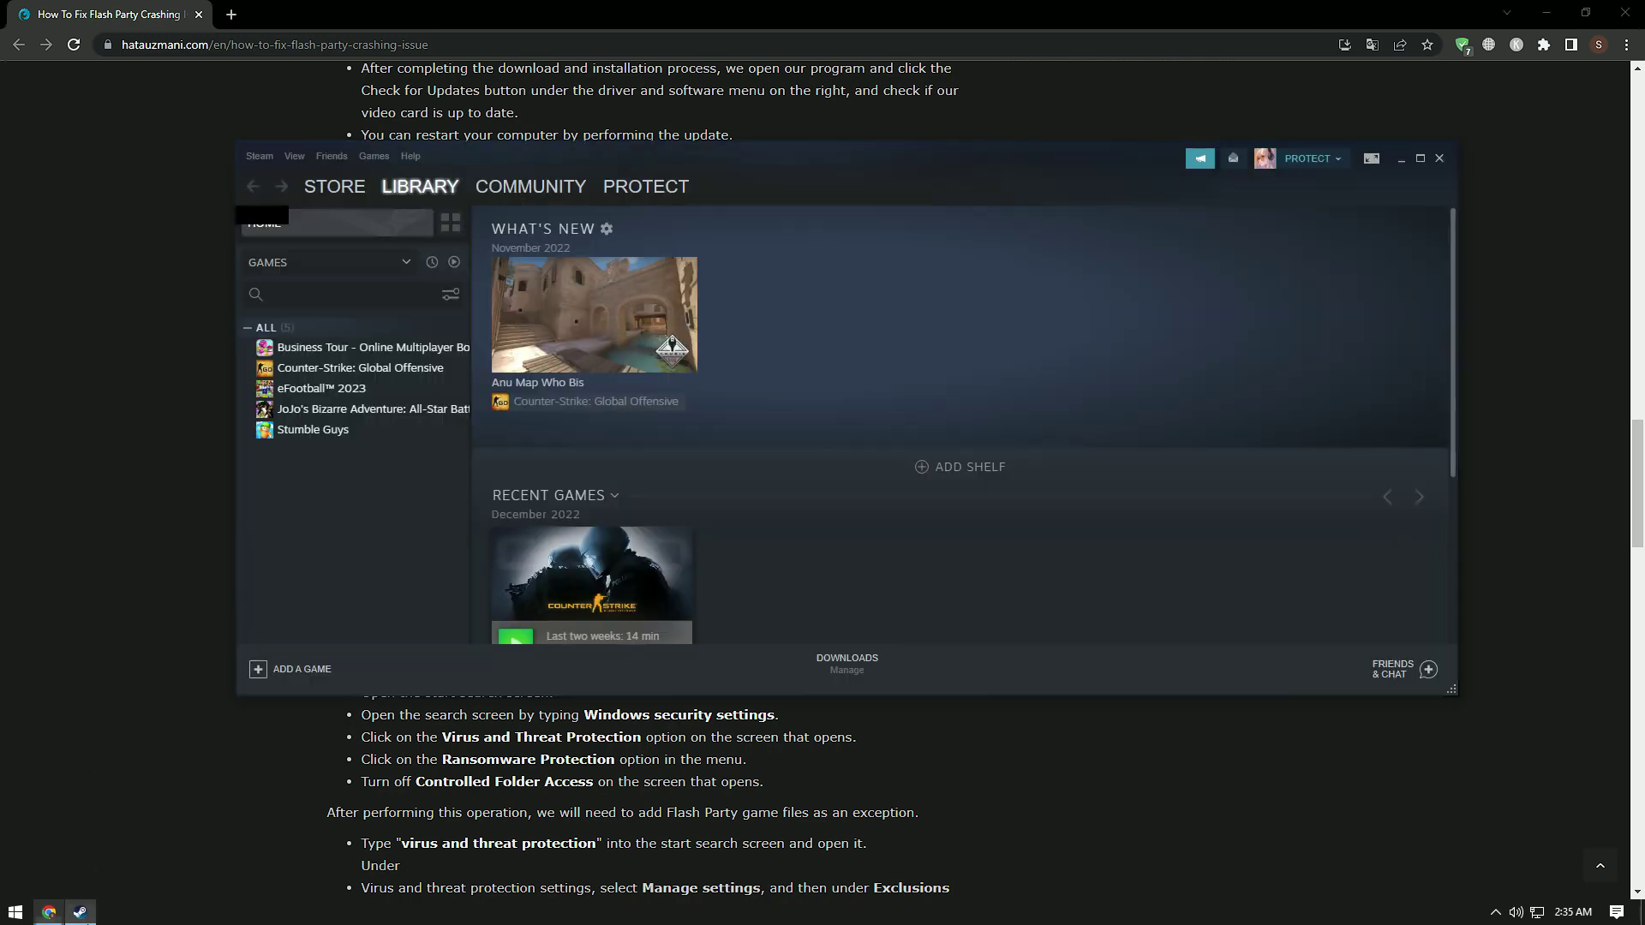
{"action": "left_click", "coordinate": [310, 367]}
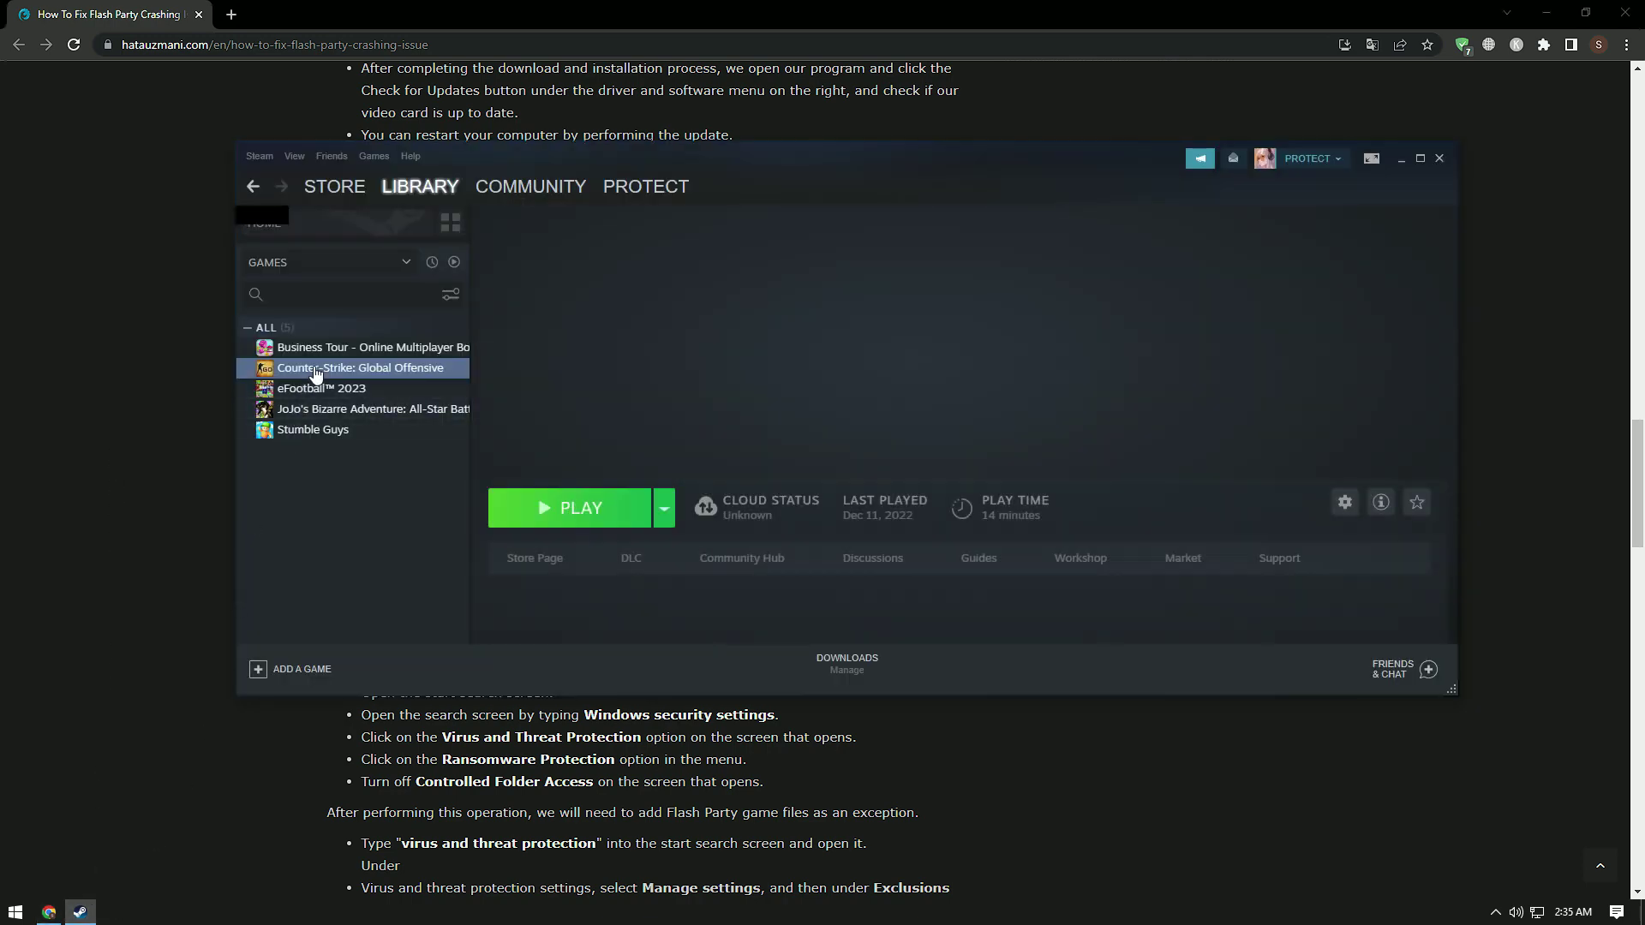
{"action": "right_click", "coordinate": [314, 366]}
{"action": "left_click", "coordinate": [346, 474]}
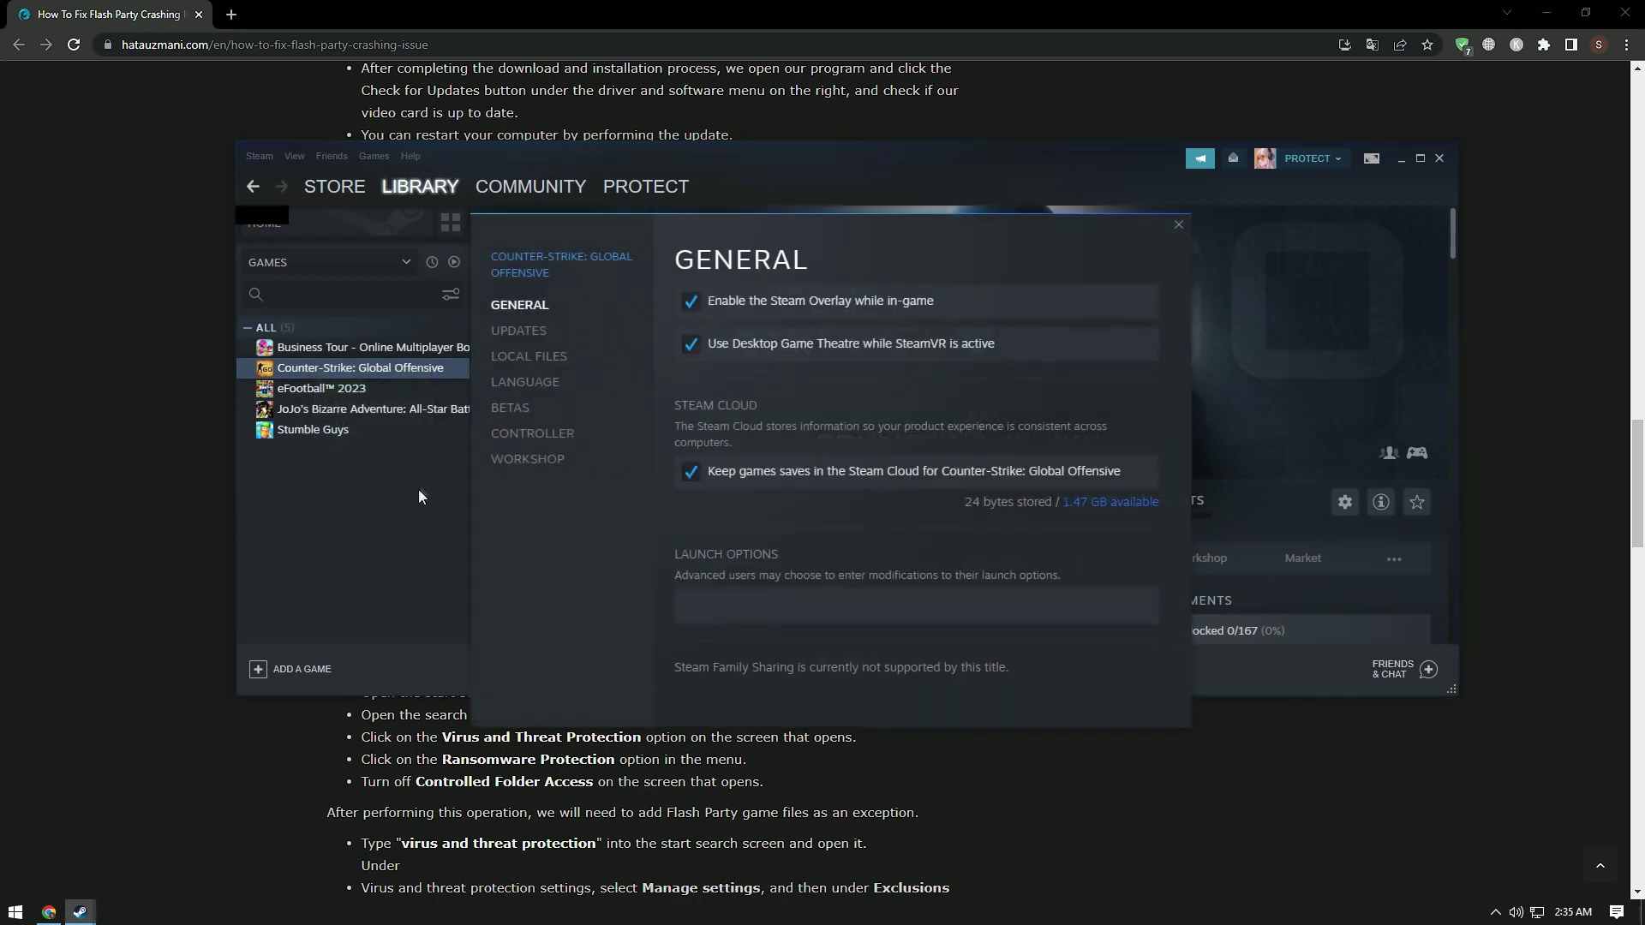
{"action": "left_click", "coordinate": [552, 357]}
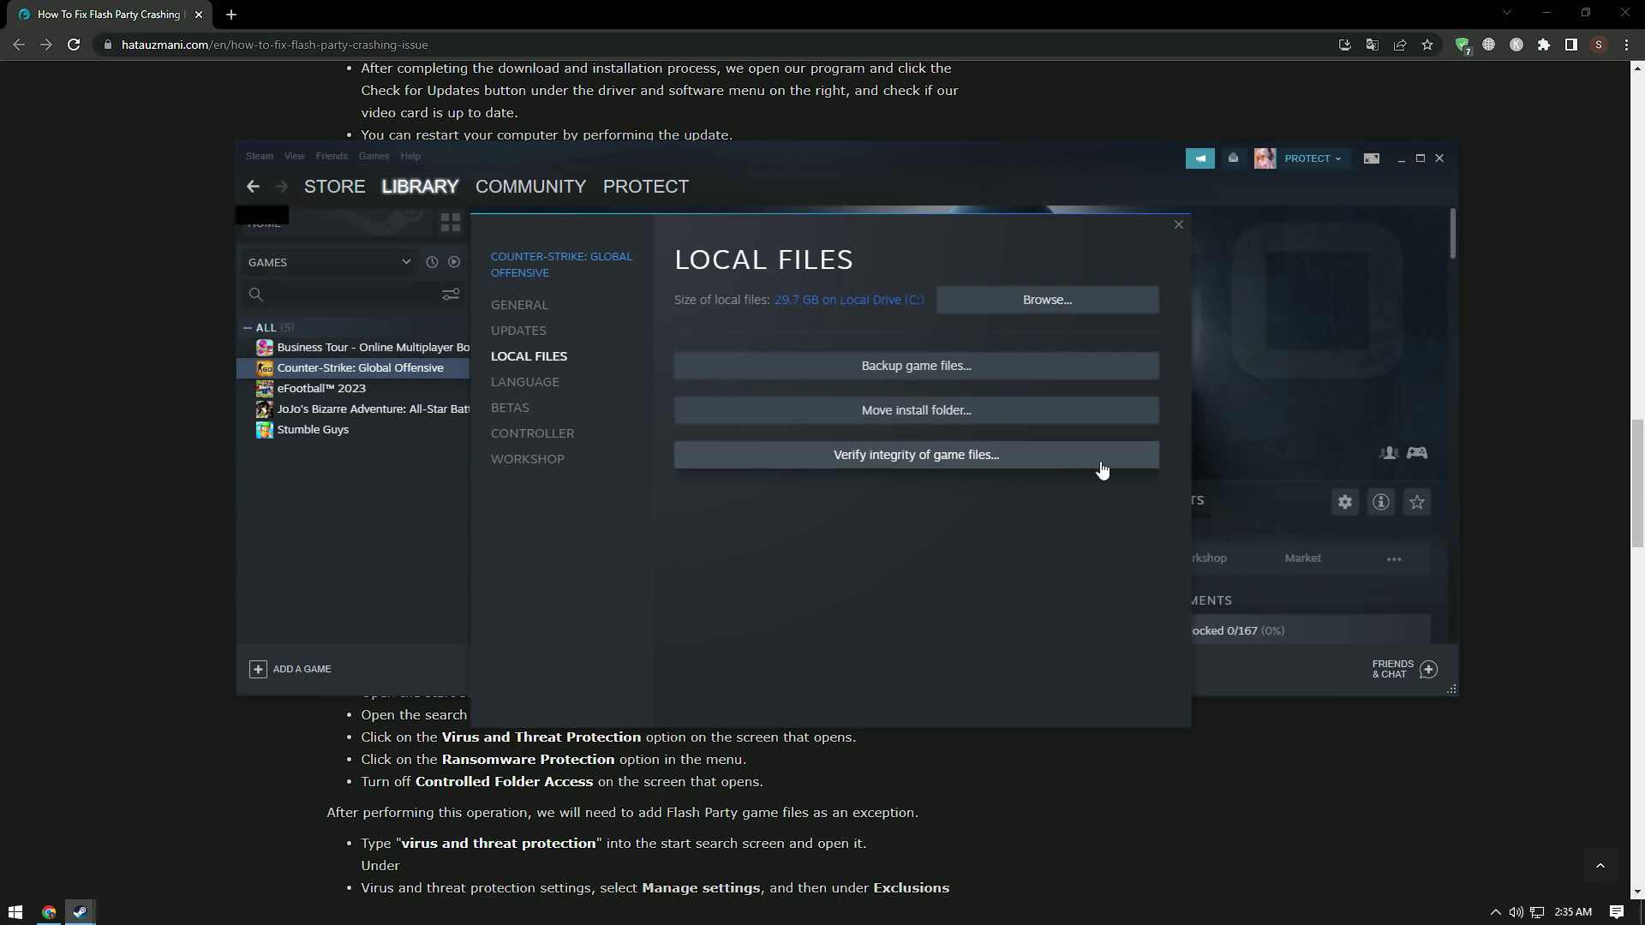
{"action": "left_click", "coordinate": [1178, 225]}
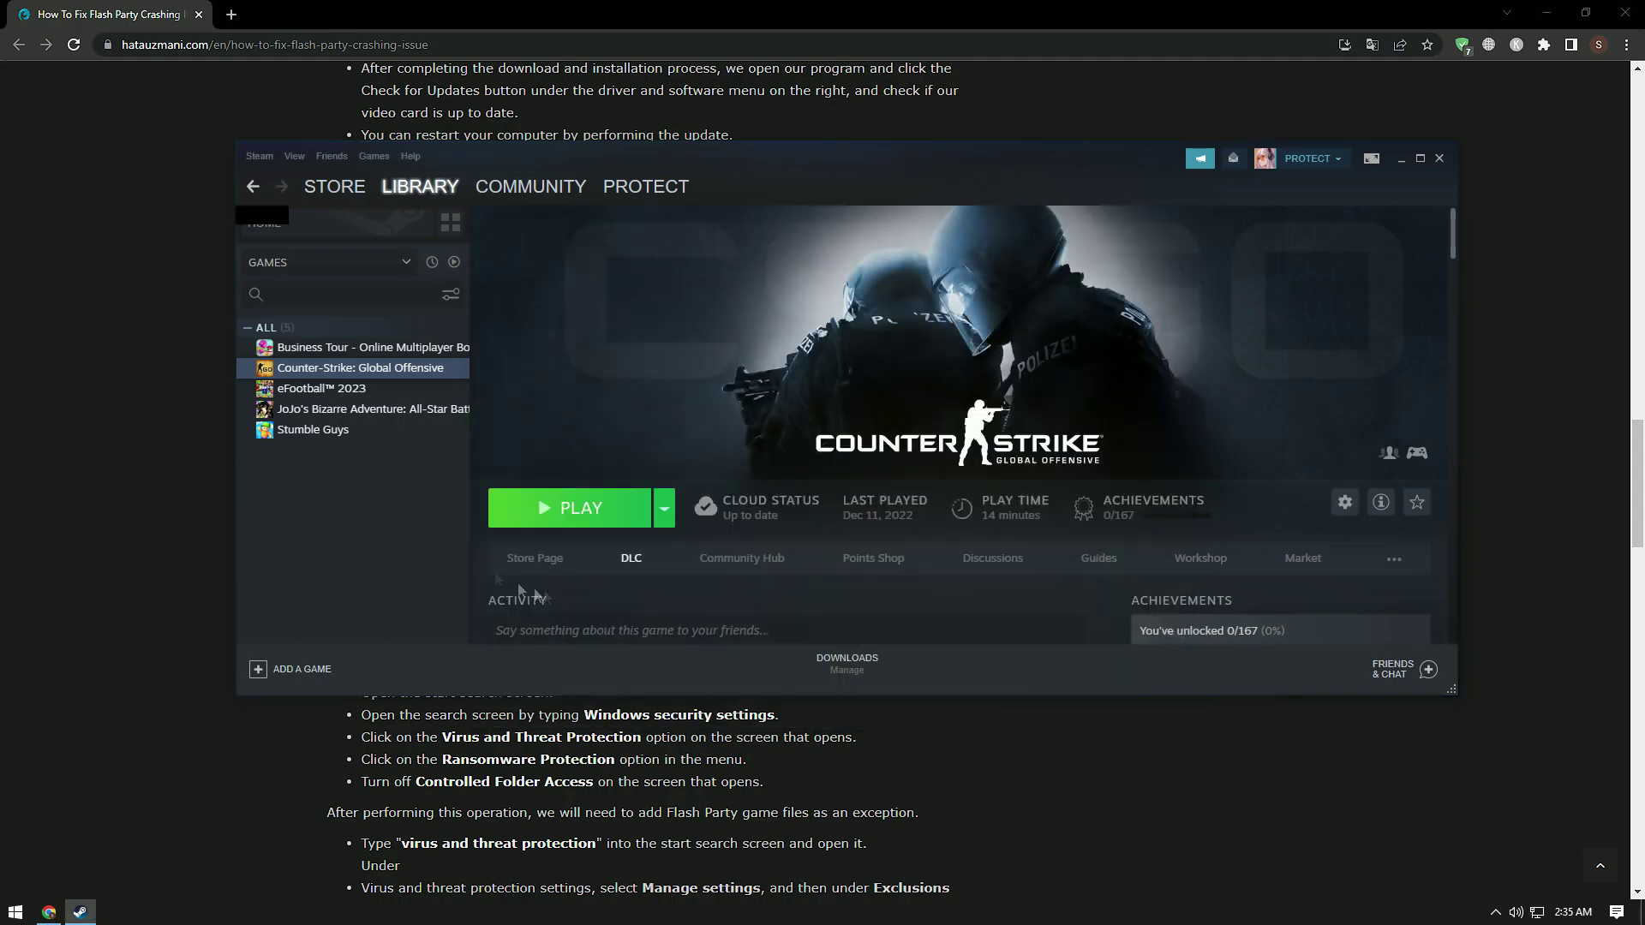
{"action": "left_click", "coordinate": [106, 9]}
{"action": "scroll", "coordinate": [267, 442], "scroll_direction": "down", "scroll_amount": 5}
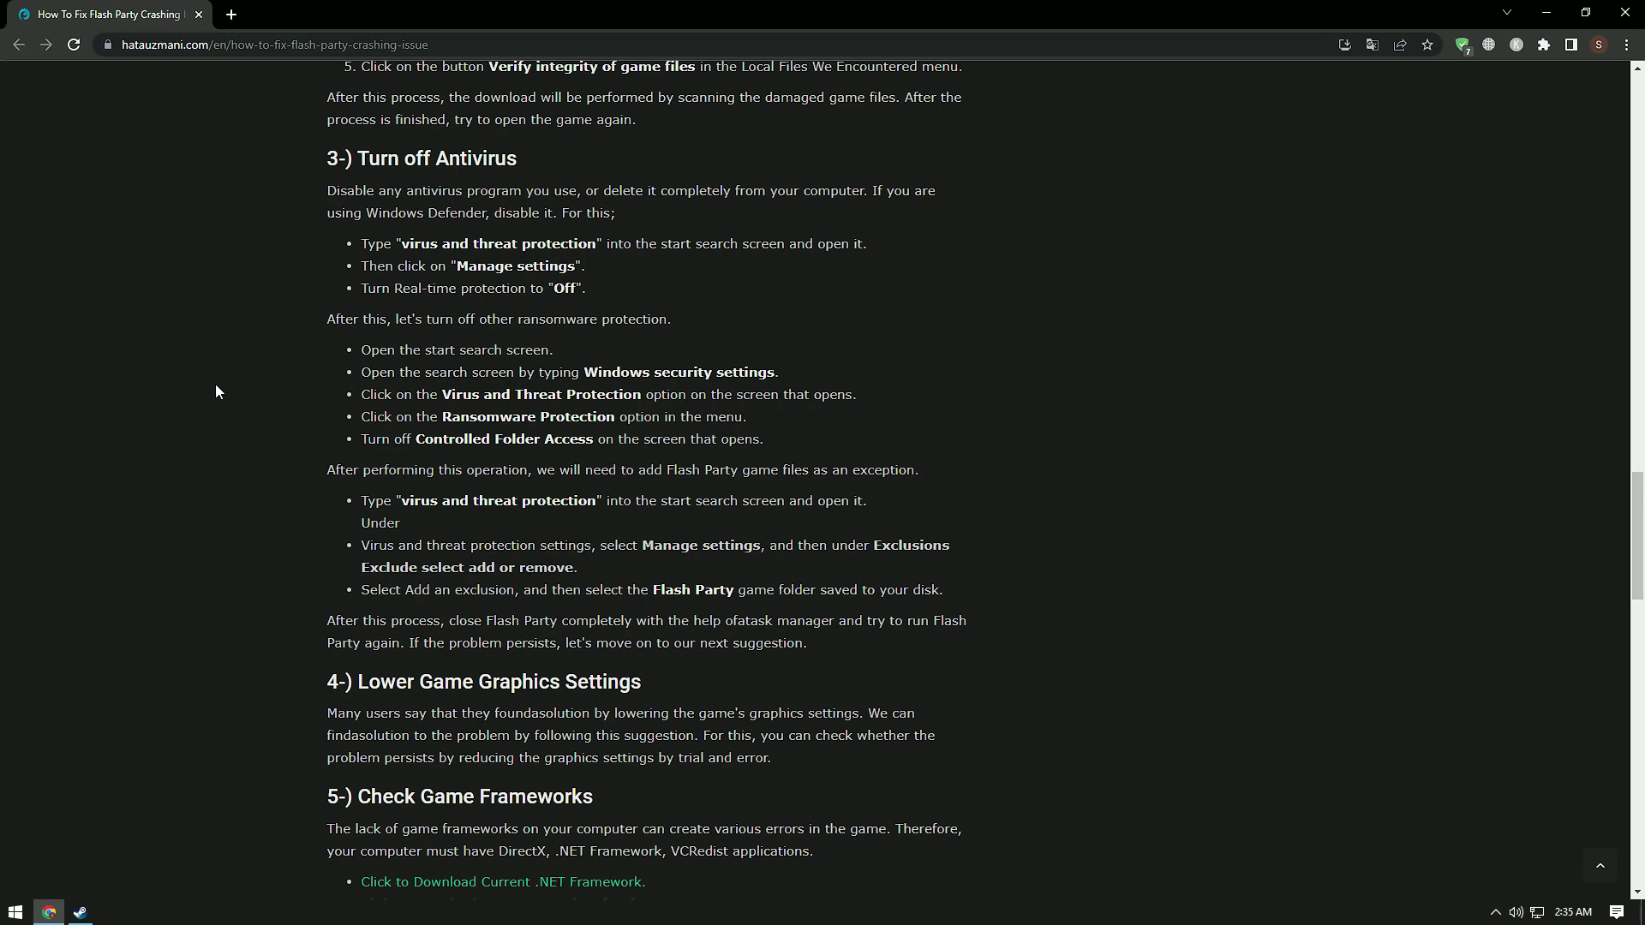
Step: Search 'vir' and open the Virus & threat protection Manage settings page
{"action": "key", "text": "super"}
{"action": "type", "text": "vir"}
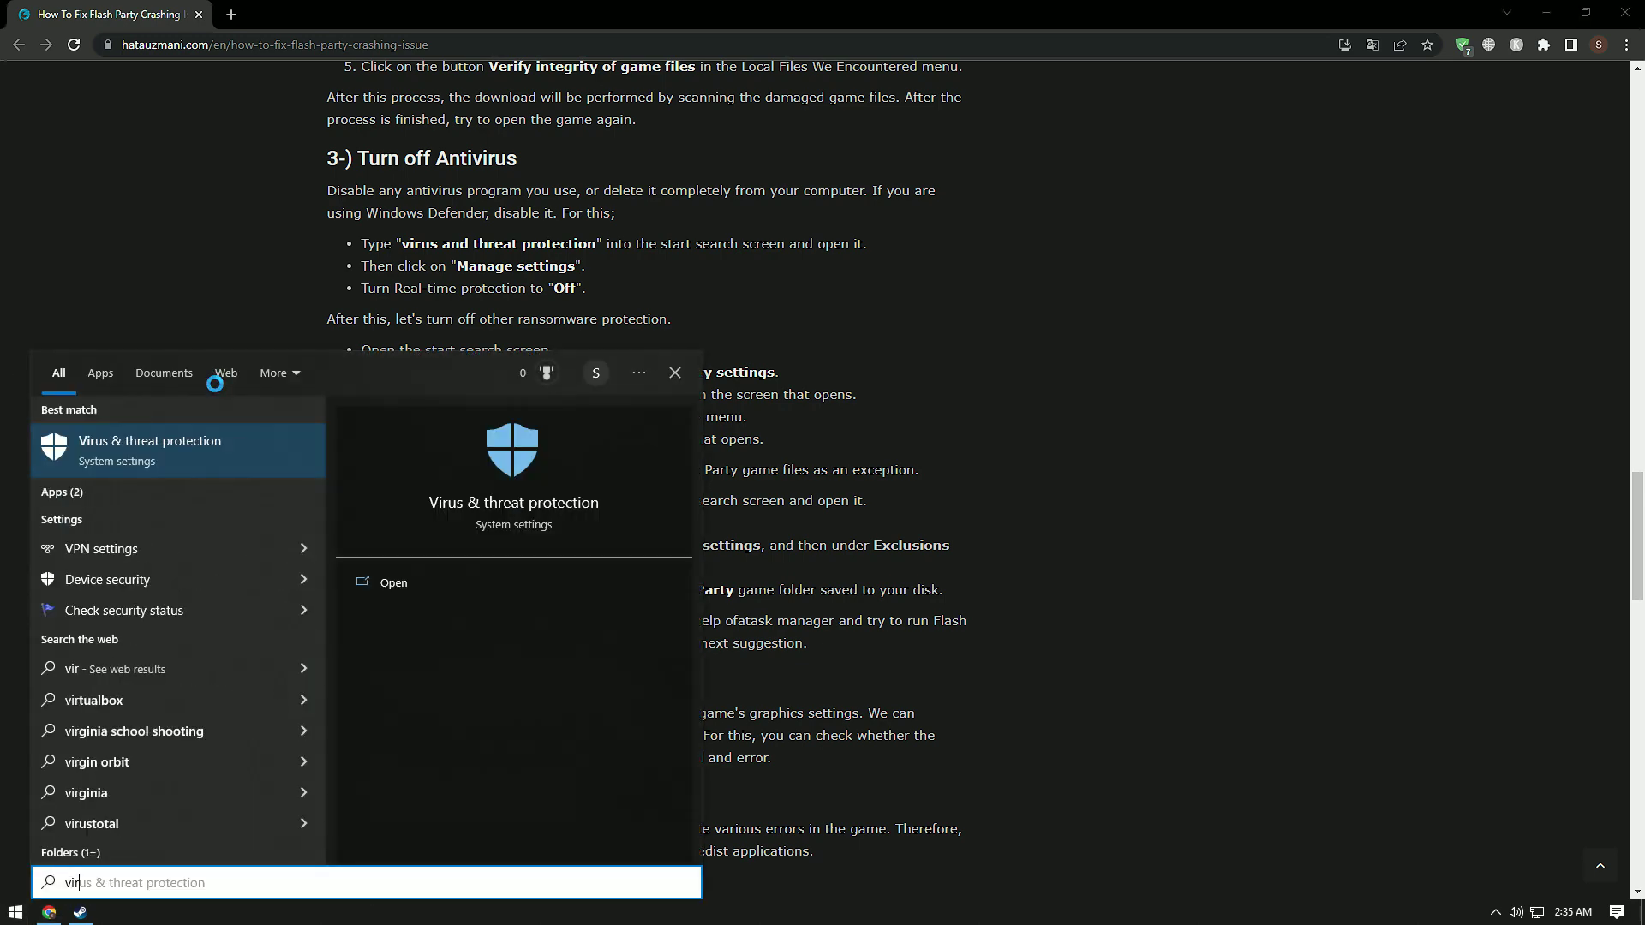
{"action": "left_click", "coordinate": [214, 459]}
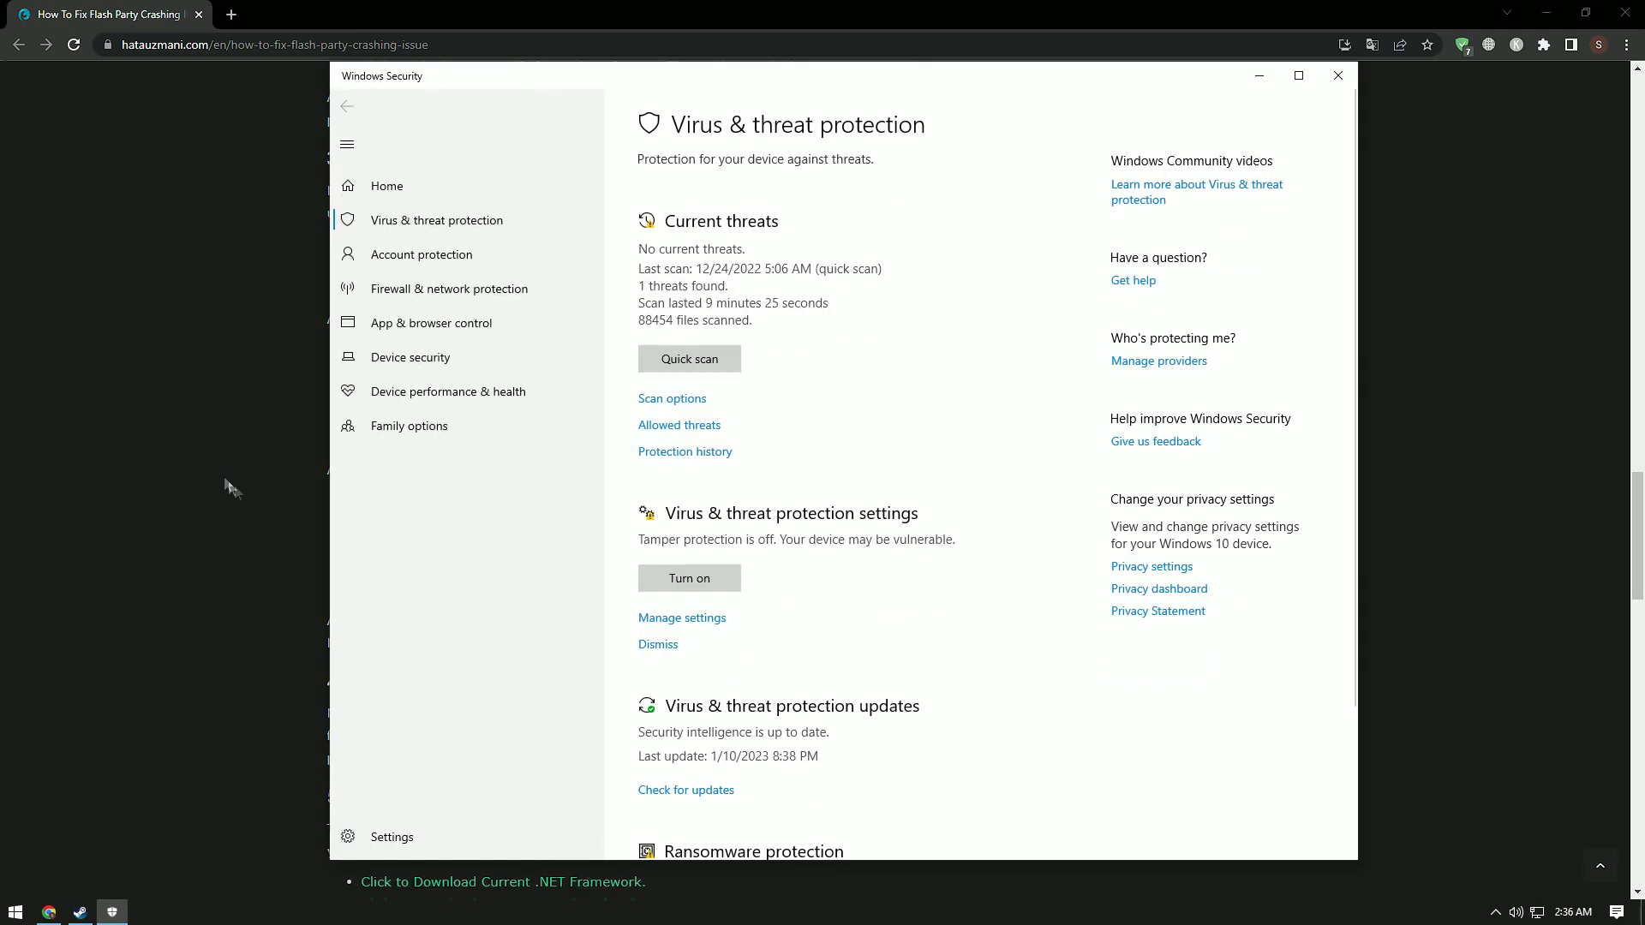
{"action": "left_click", "coordinate": [704, 620]}
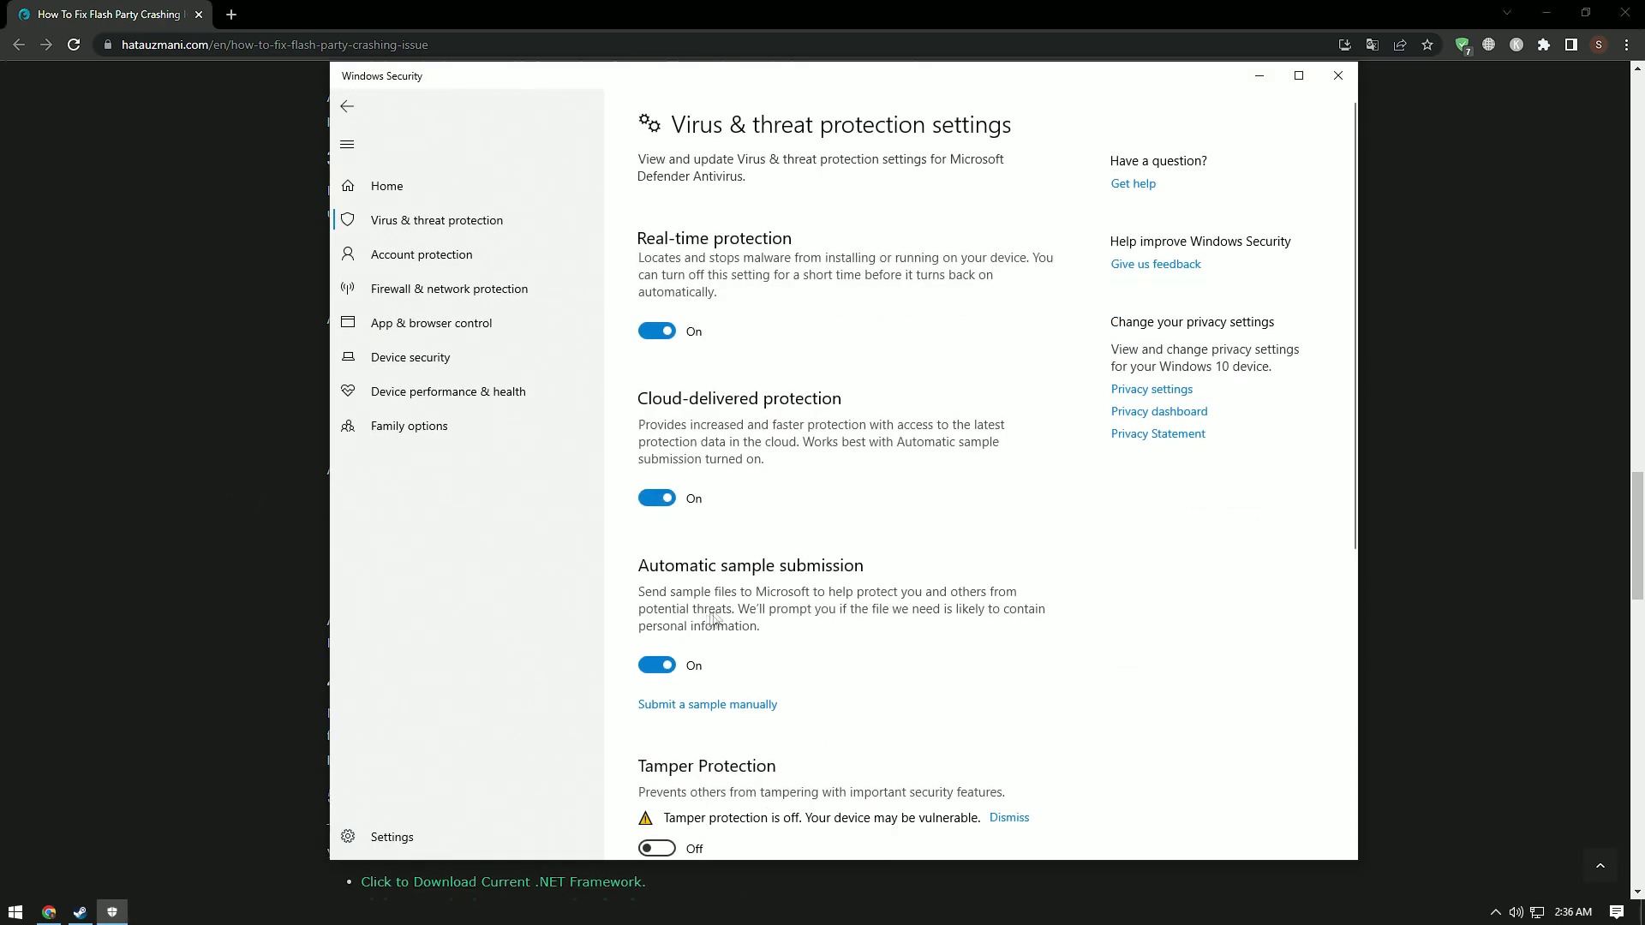
{"action": "scroll", "coordinate": [704, 620], "scroll_direction": "down", "scroll_amount": 5}
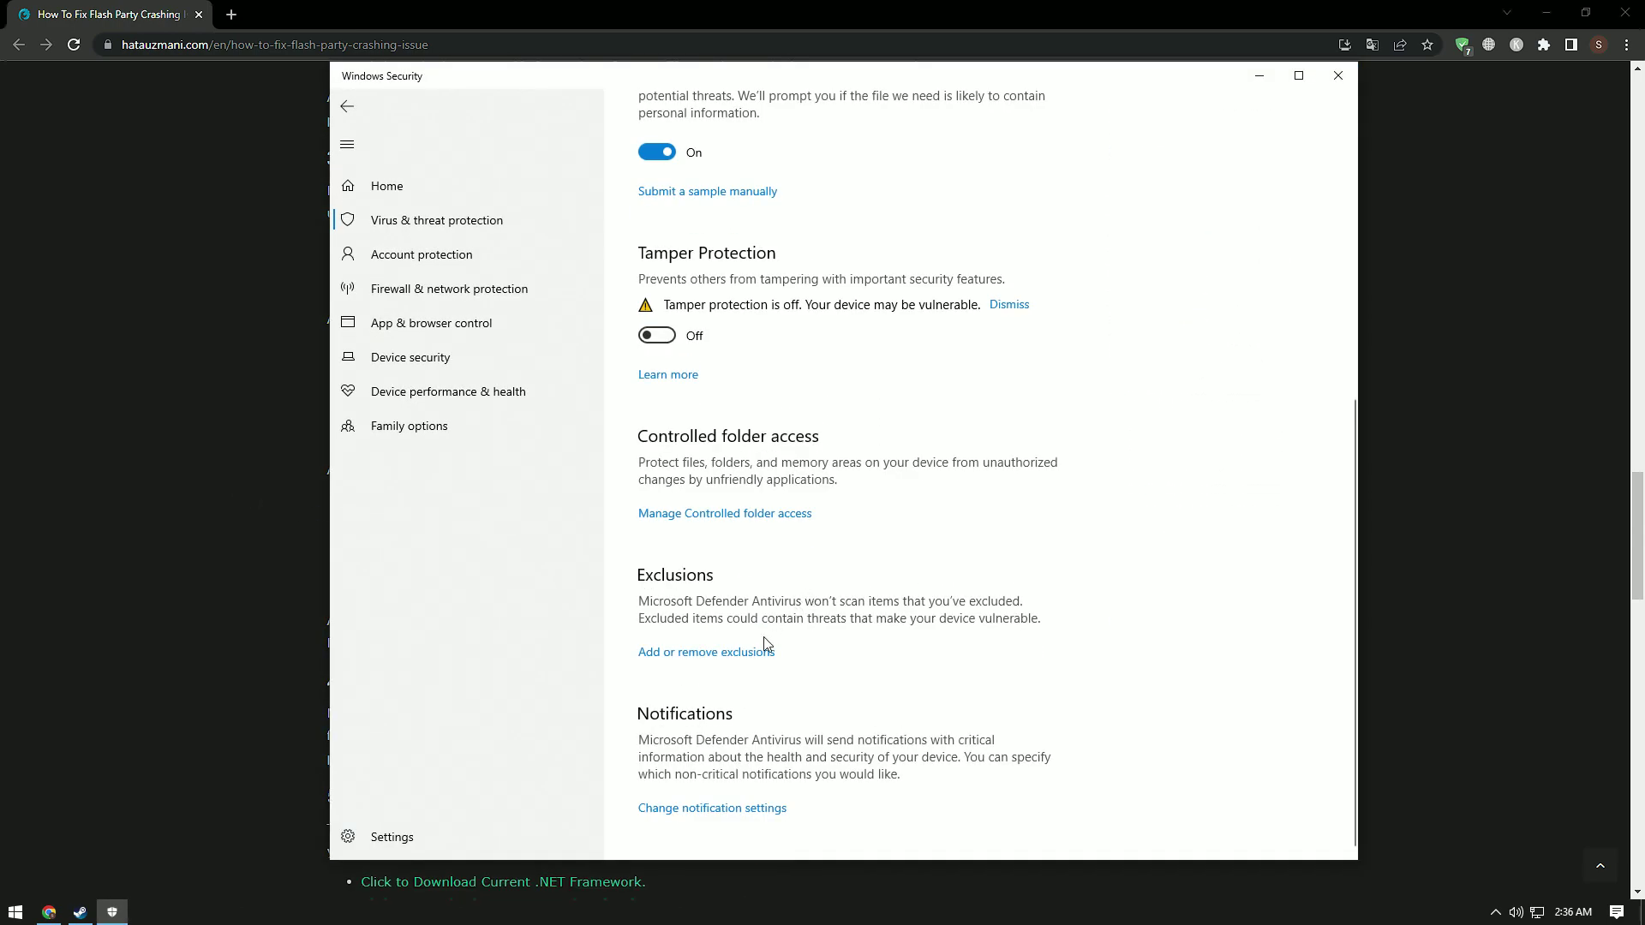
Step: Check Controlled folder access, then go back and open Add or remove exclusions
{"action": "left_click", "coordinate": [789, 515]}
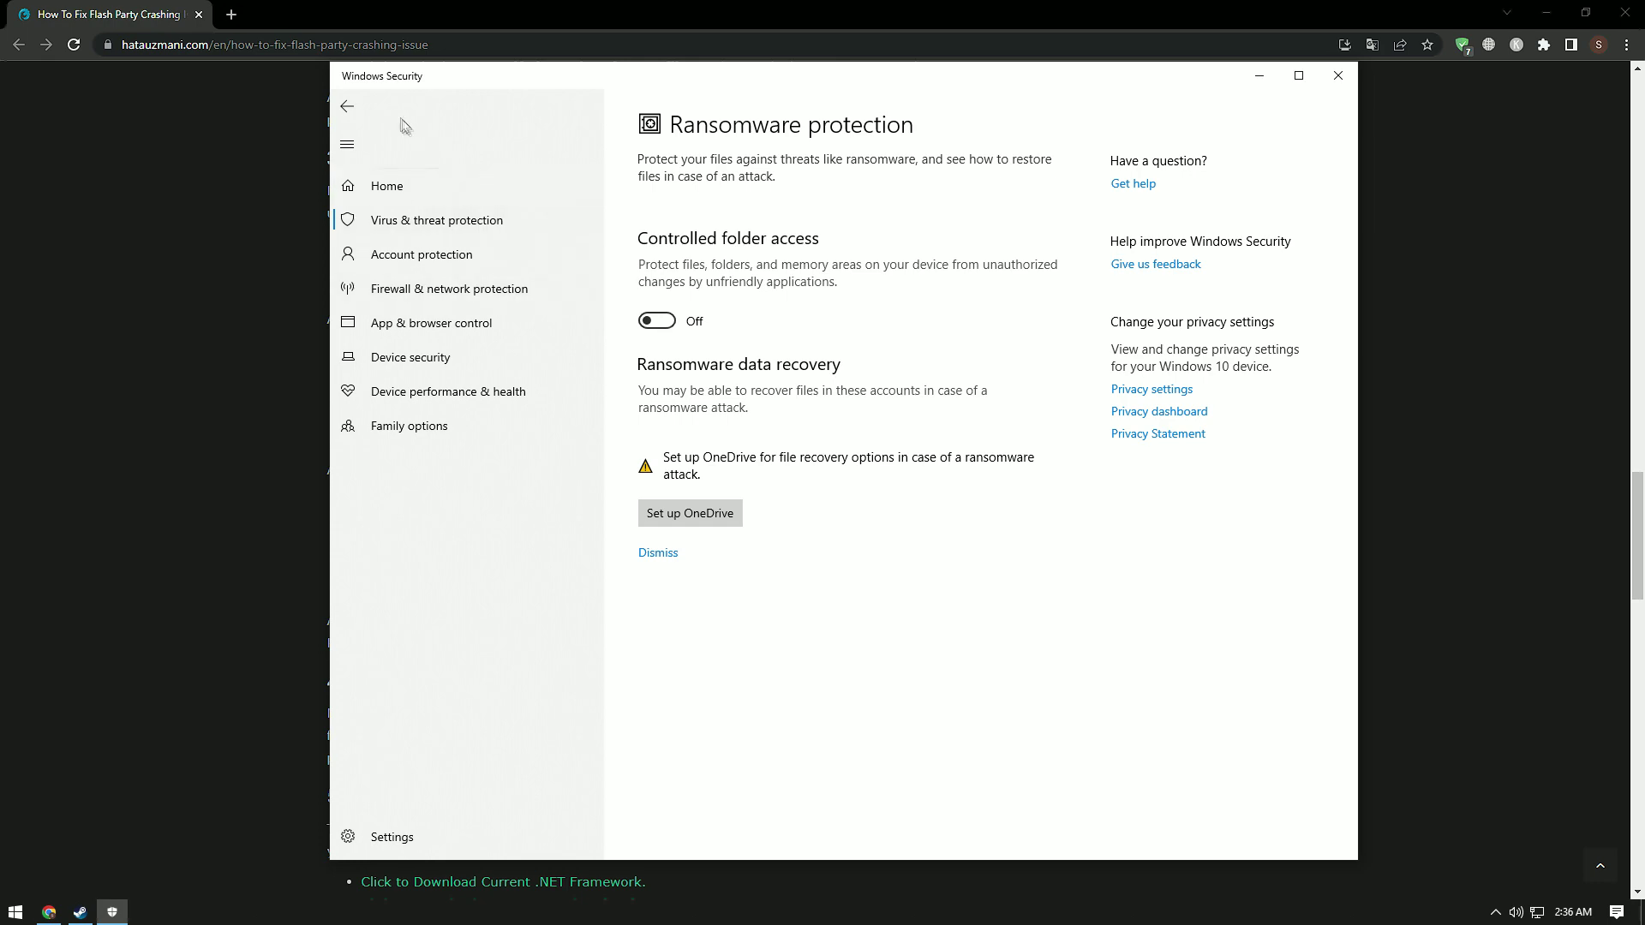
{"action": "left_click", "coordinate": [347, 106]}
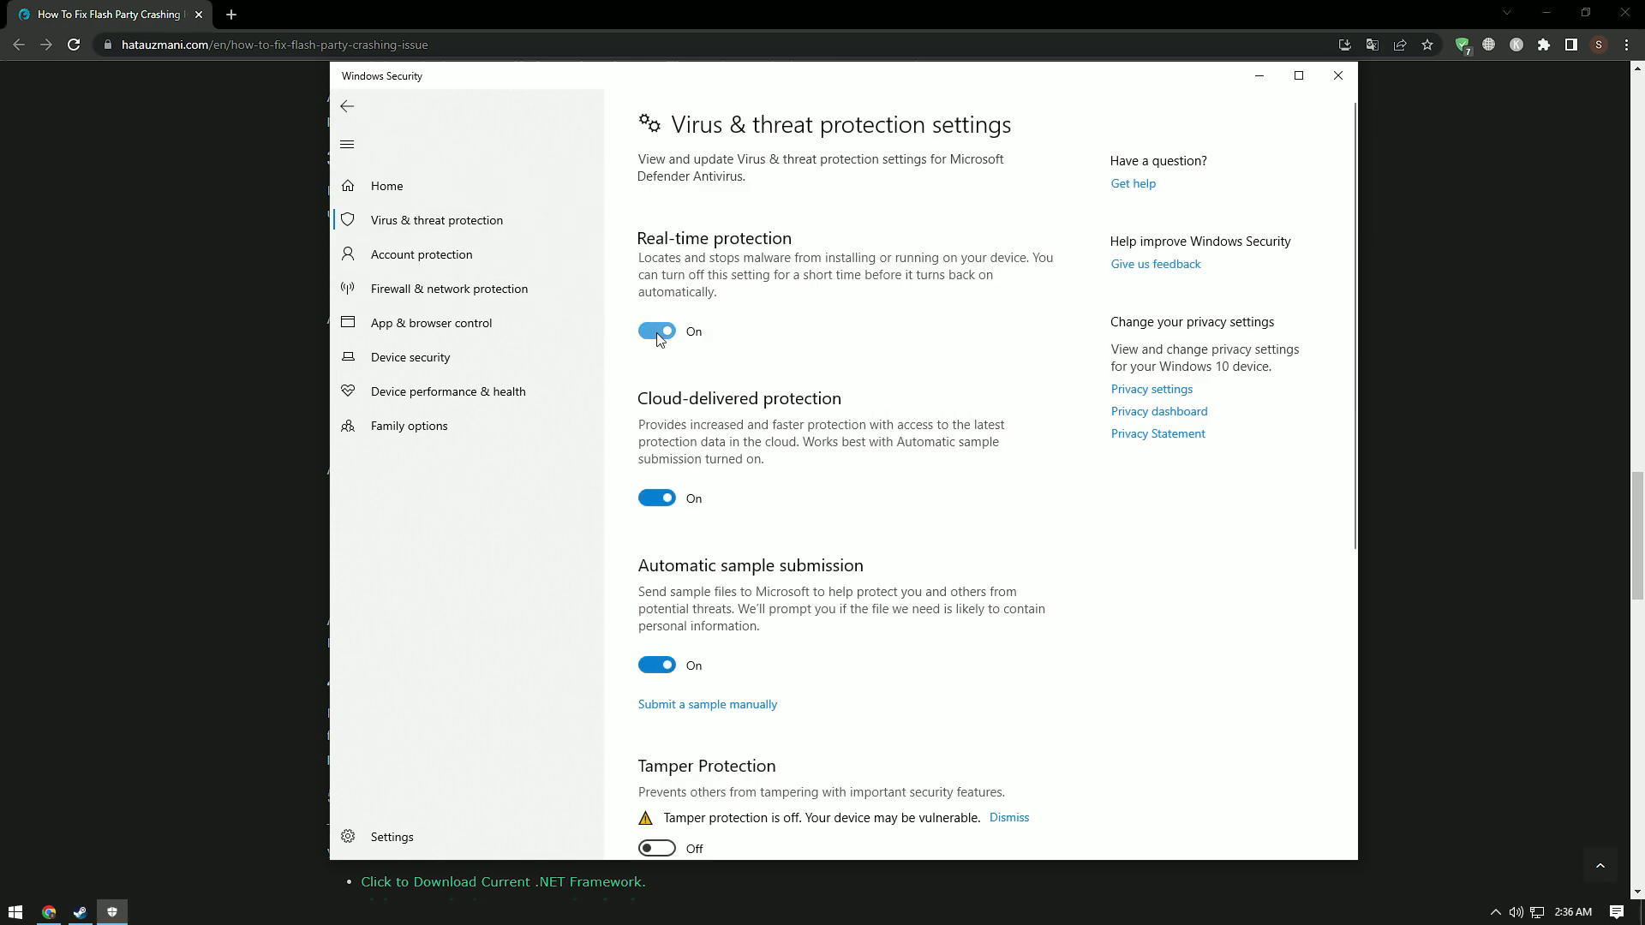
{"action": "scroll", "coordinate": [703, 385], "scroll_direction": "down", "scroll_amount": 3}
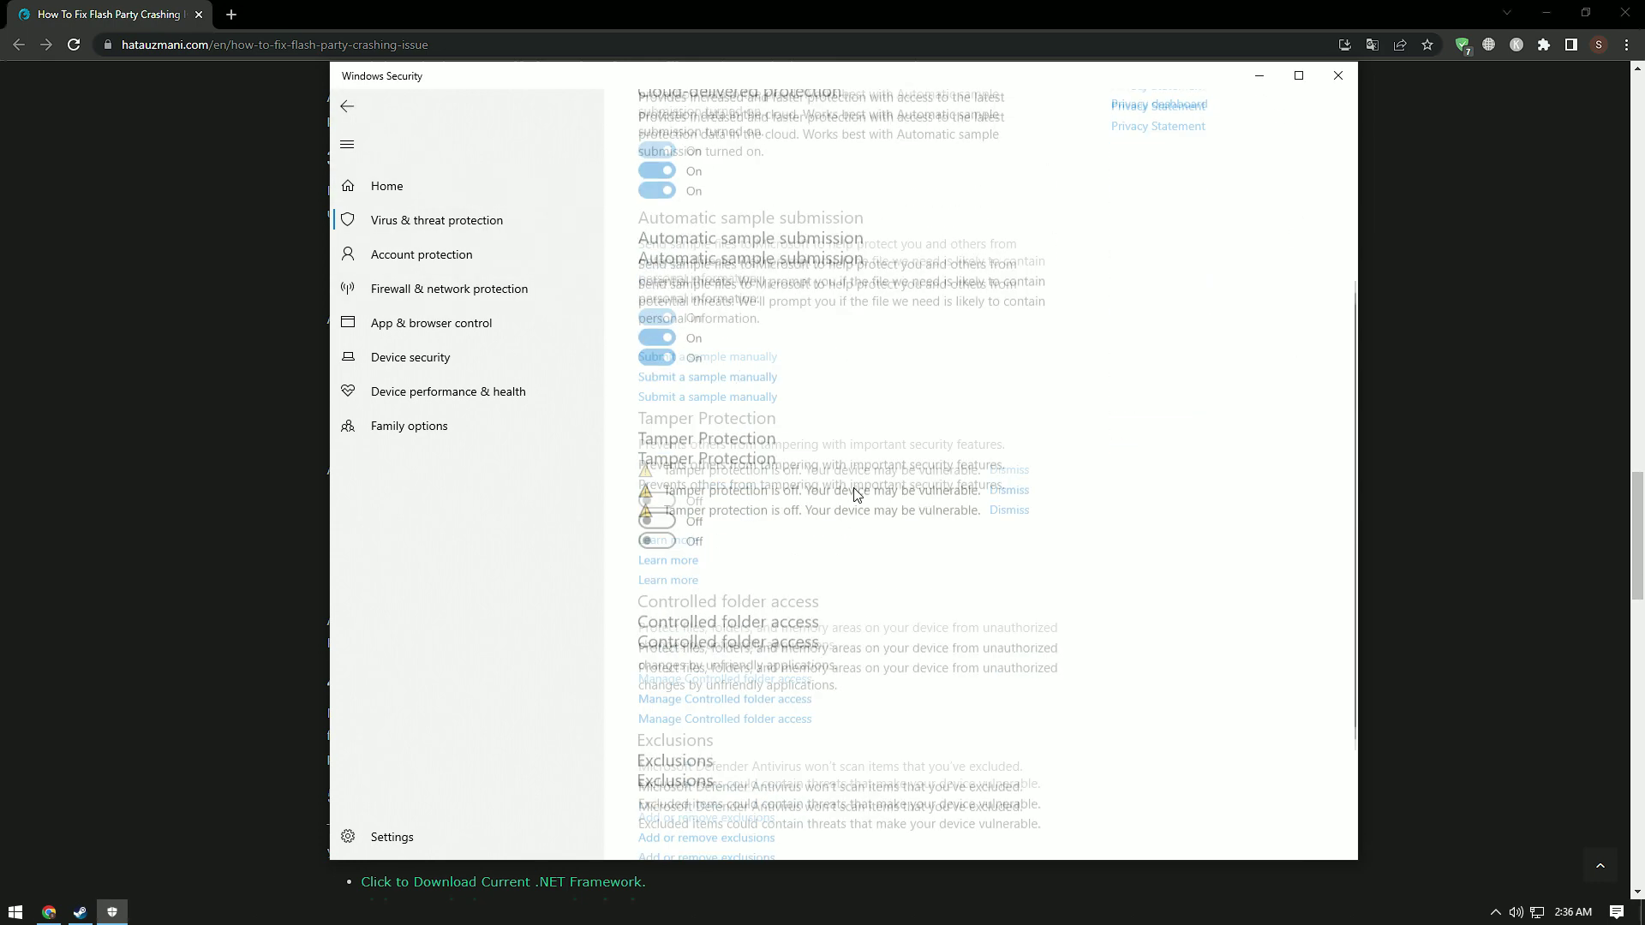
{"action": "scroll", "coordinate": [784, 513], "scroll_direction": "up", "scroll_amount": 2}
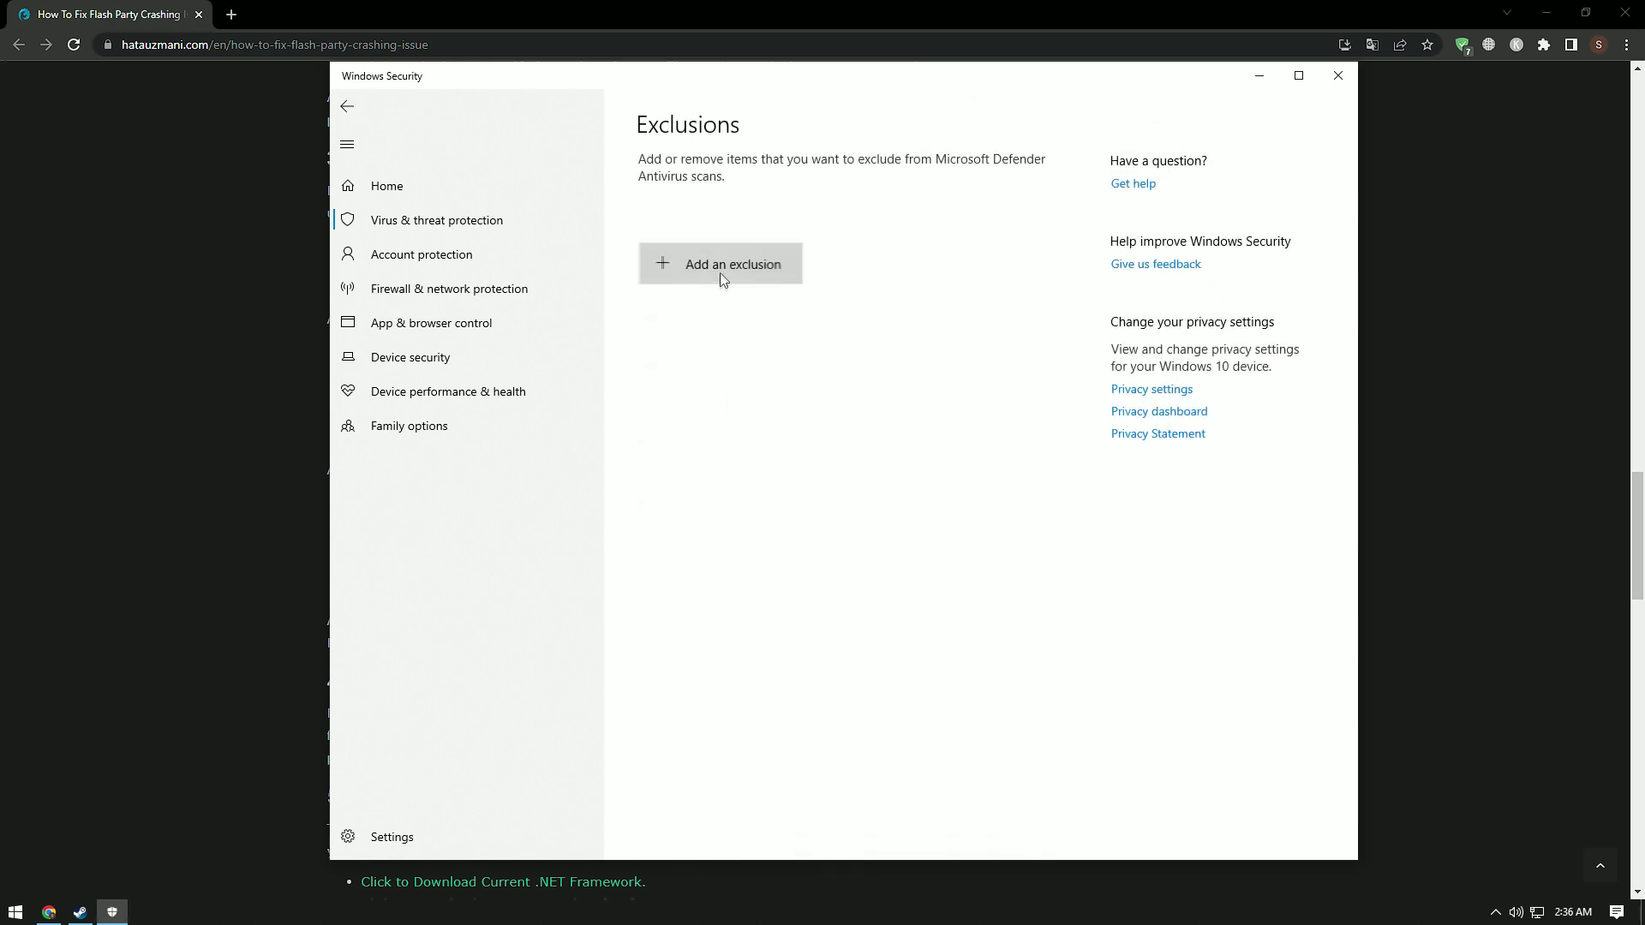
{"action": "left_click", "coordinate": [719, 274]}
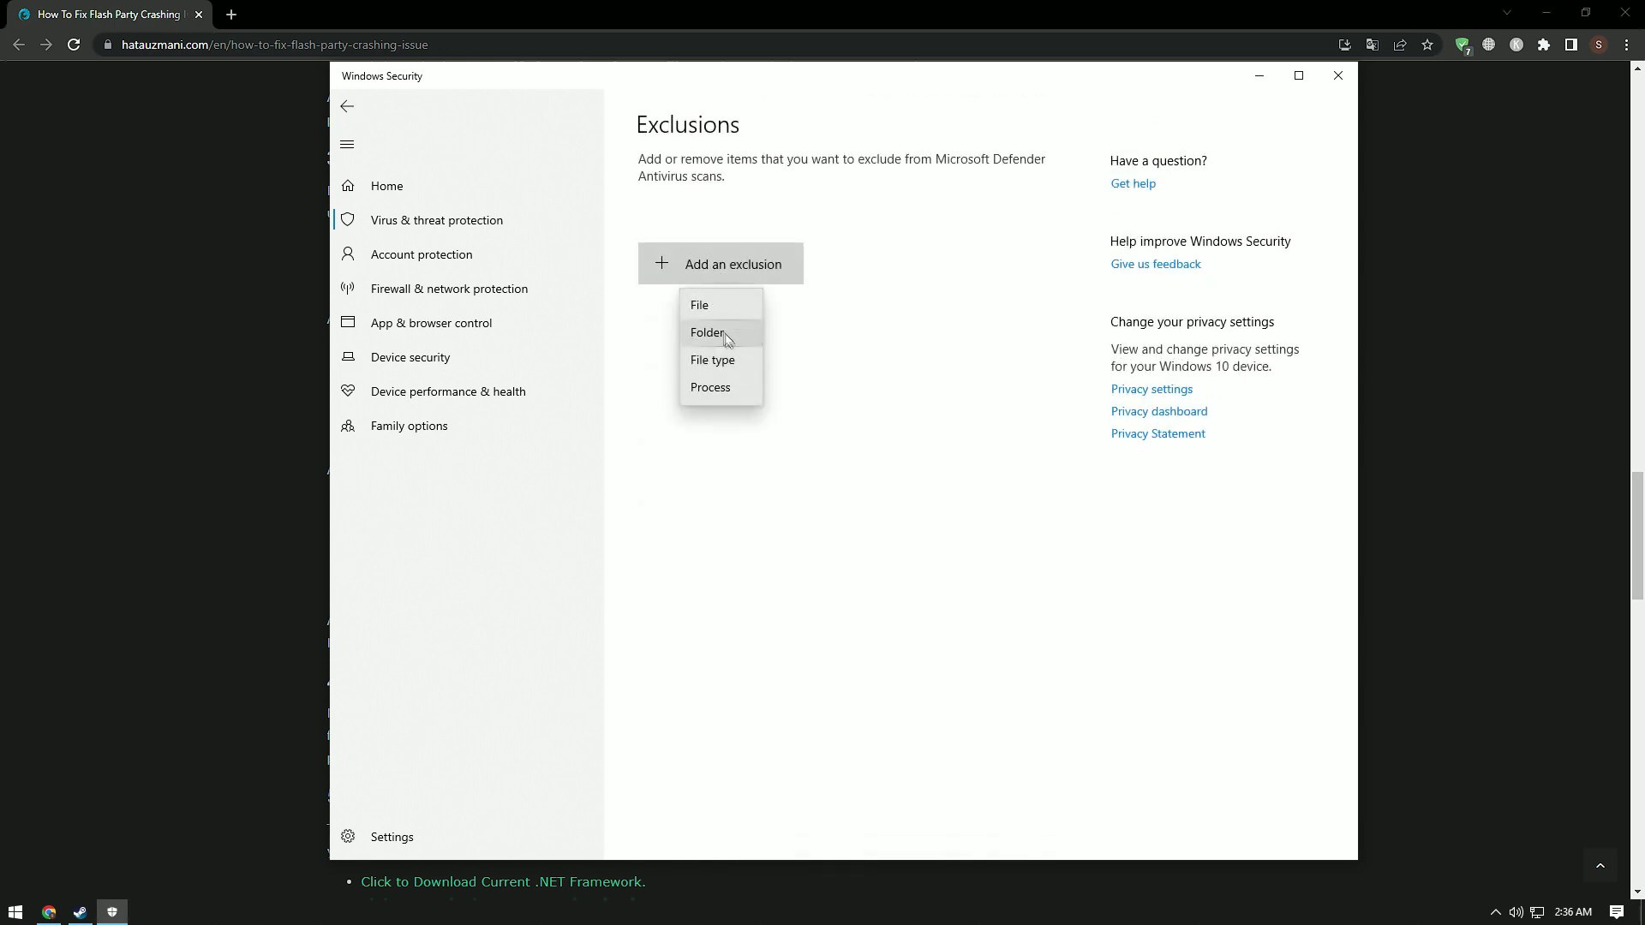
Step: Choose a Folder exclusion and copy the Counter-Strike install folder path from Steam's Local Files Browse
{"action": "left_click", "coordinate": [715, 334]}
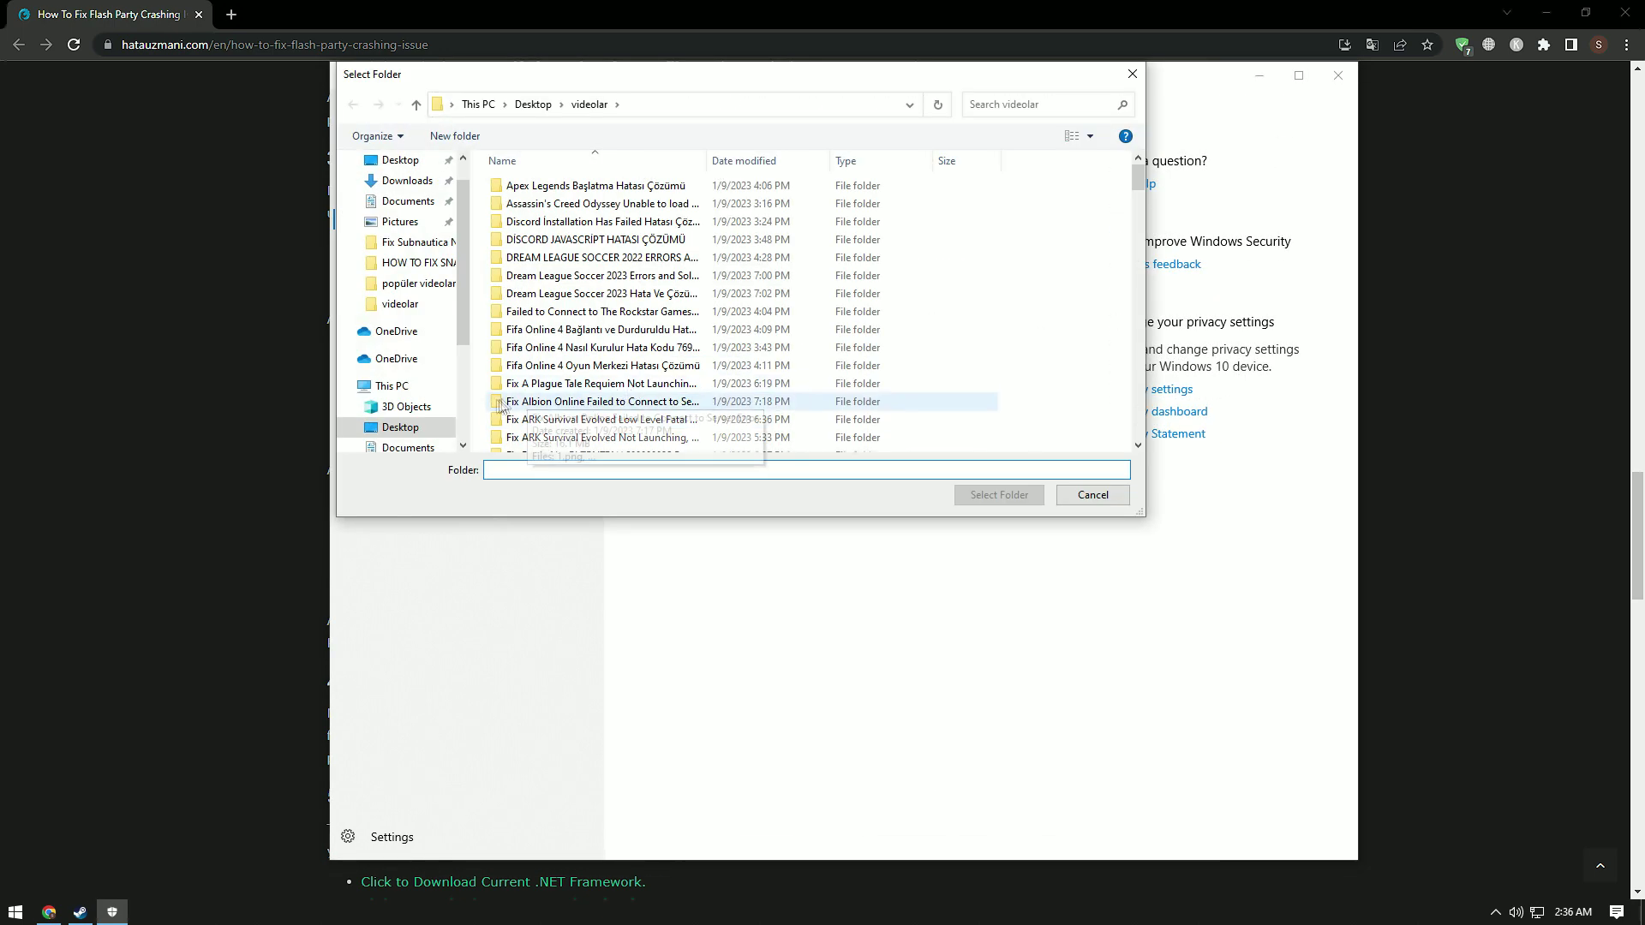
{"action": "left_click", "coordinate": [74, 915]}
{"action": "right_click", "coordinate": [317, 368]}
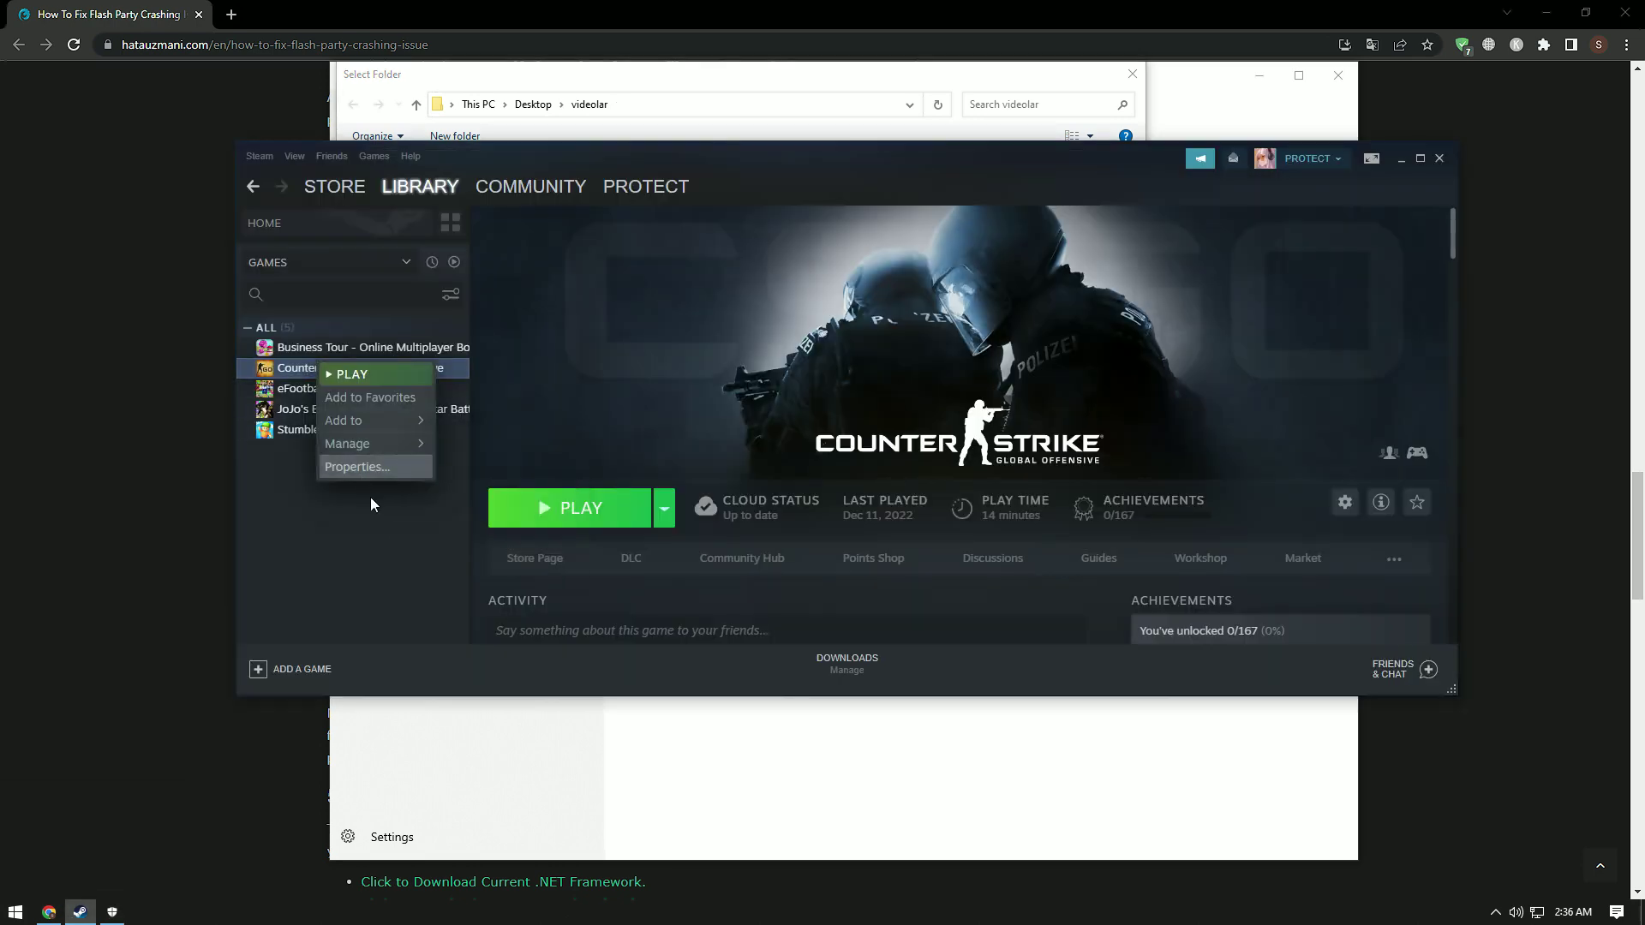
{"action": "left_click", "coordinate": [359, 467]}
{"action": "left_click", "coordinate": [565, 367]}
{"action": "left_click", "coordinate": [1127, 314]}
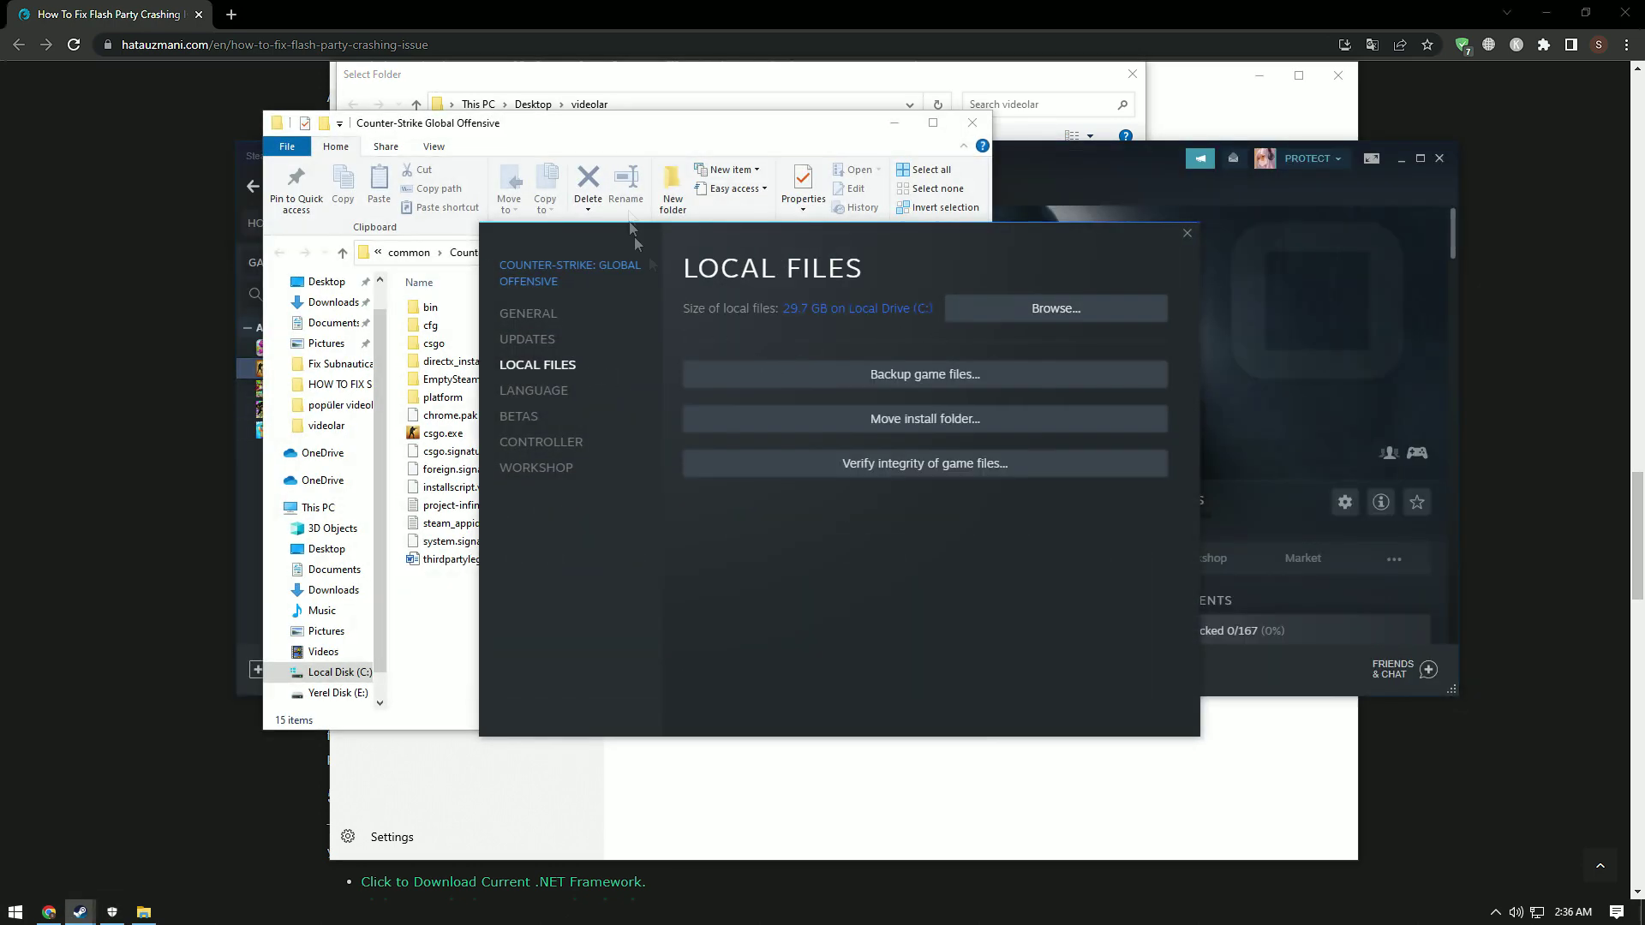
{"action": "left_click", "coordinate": [638, 250]}
{"action": "left_click", "coordinate": [673, 48]}
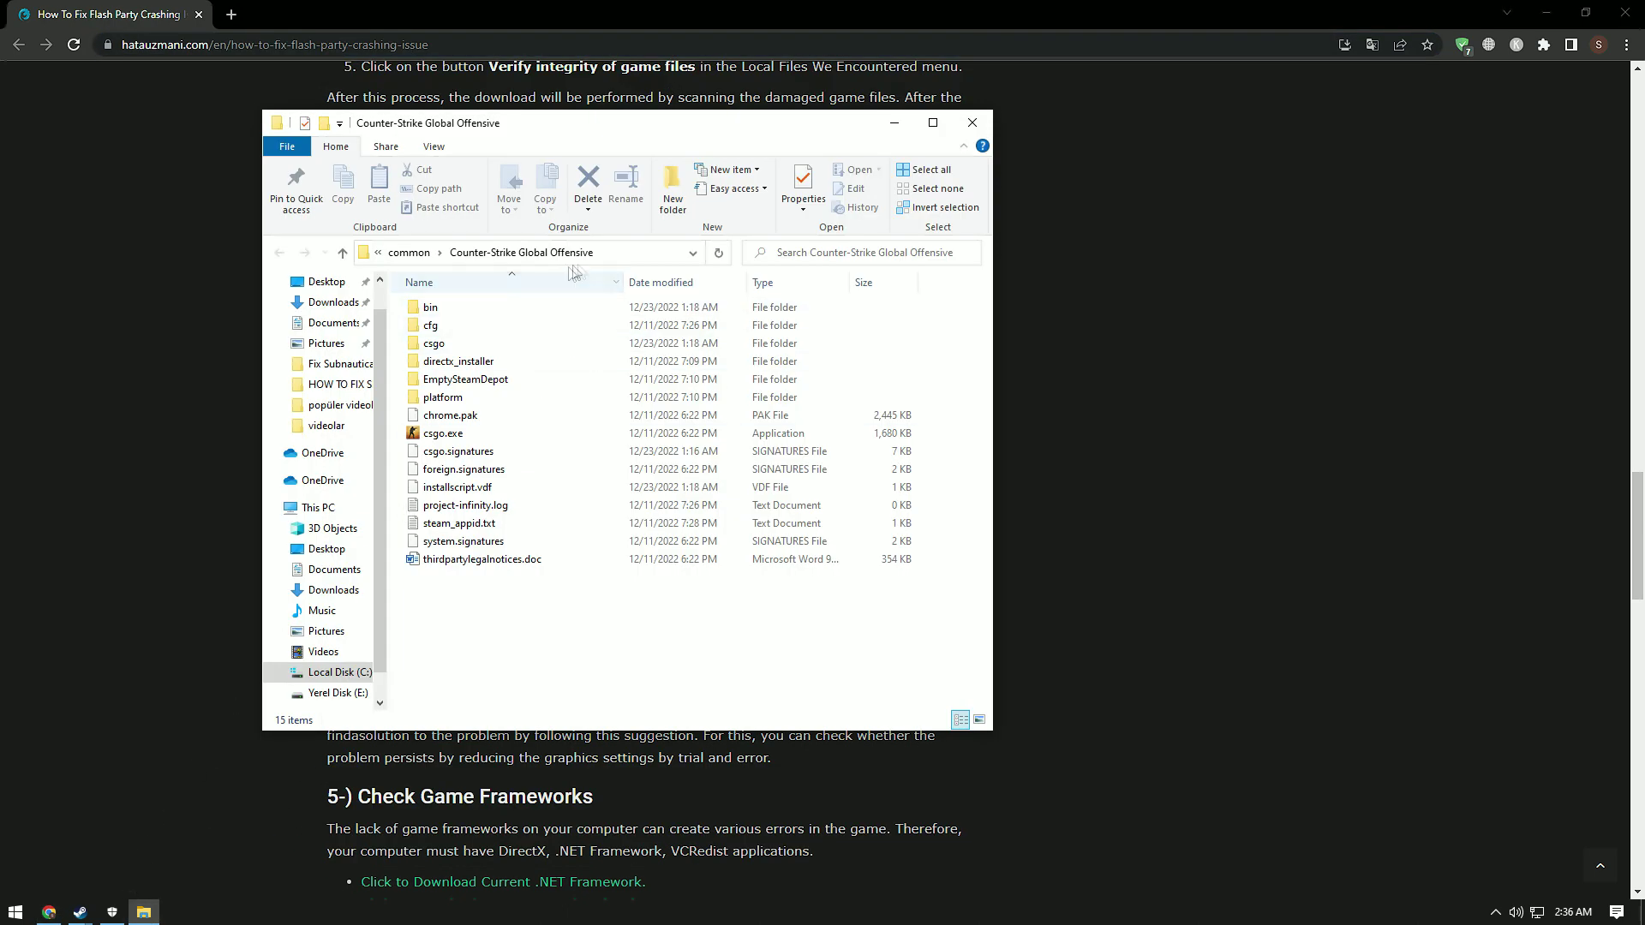
Step: Paste the game folder path into the picker, select it as an exclusion, and close the windows
{"action": "left_click", "coordinate": [112, 912]}
{"action": "left_click", "coordinate": [651, 104]}
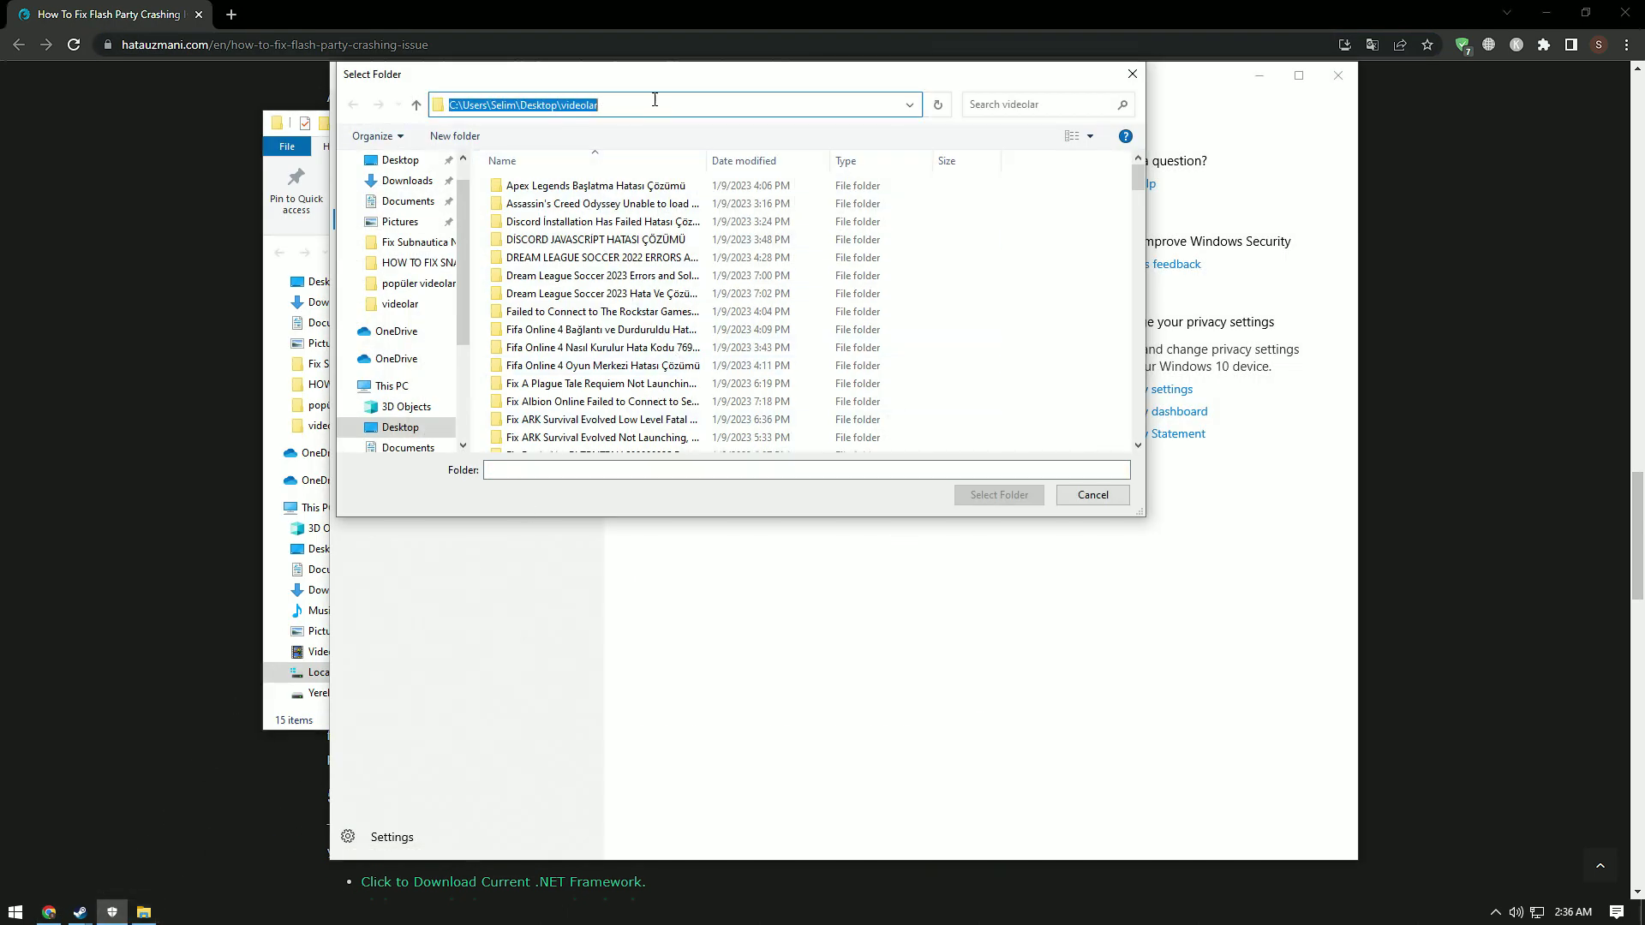
{"action": "type", "text": "C:\\Program Files (x86)\\Steam\\steamapps\\common\\Counter-Strike Global Offensive"}
{"action": "key", "text": "Return"}
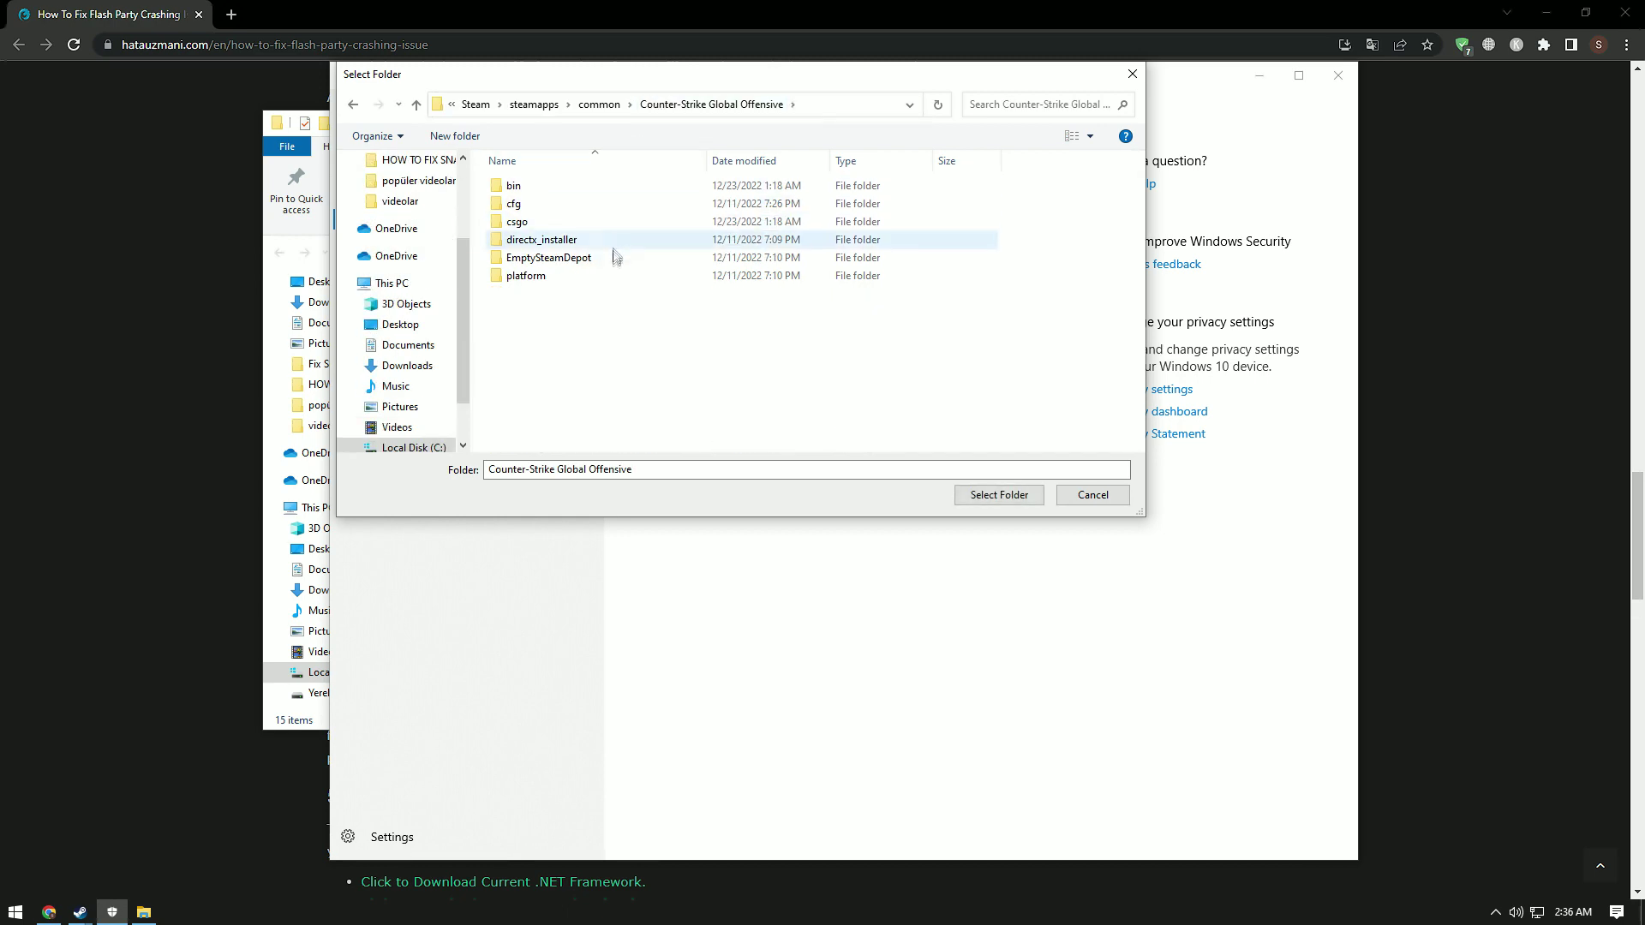
{"action": "left_click", "coordinate": [1001, 497]}
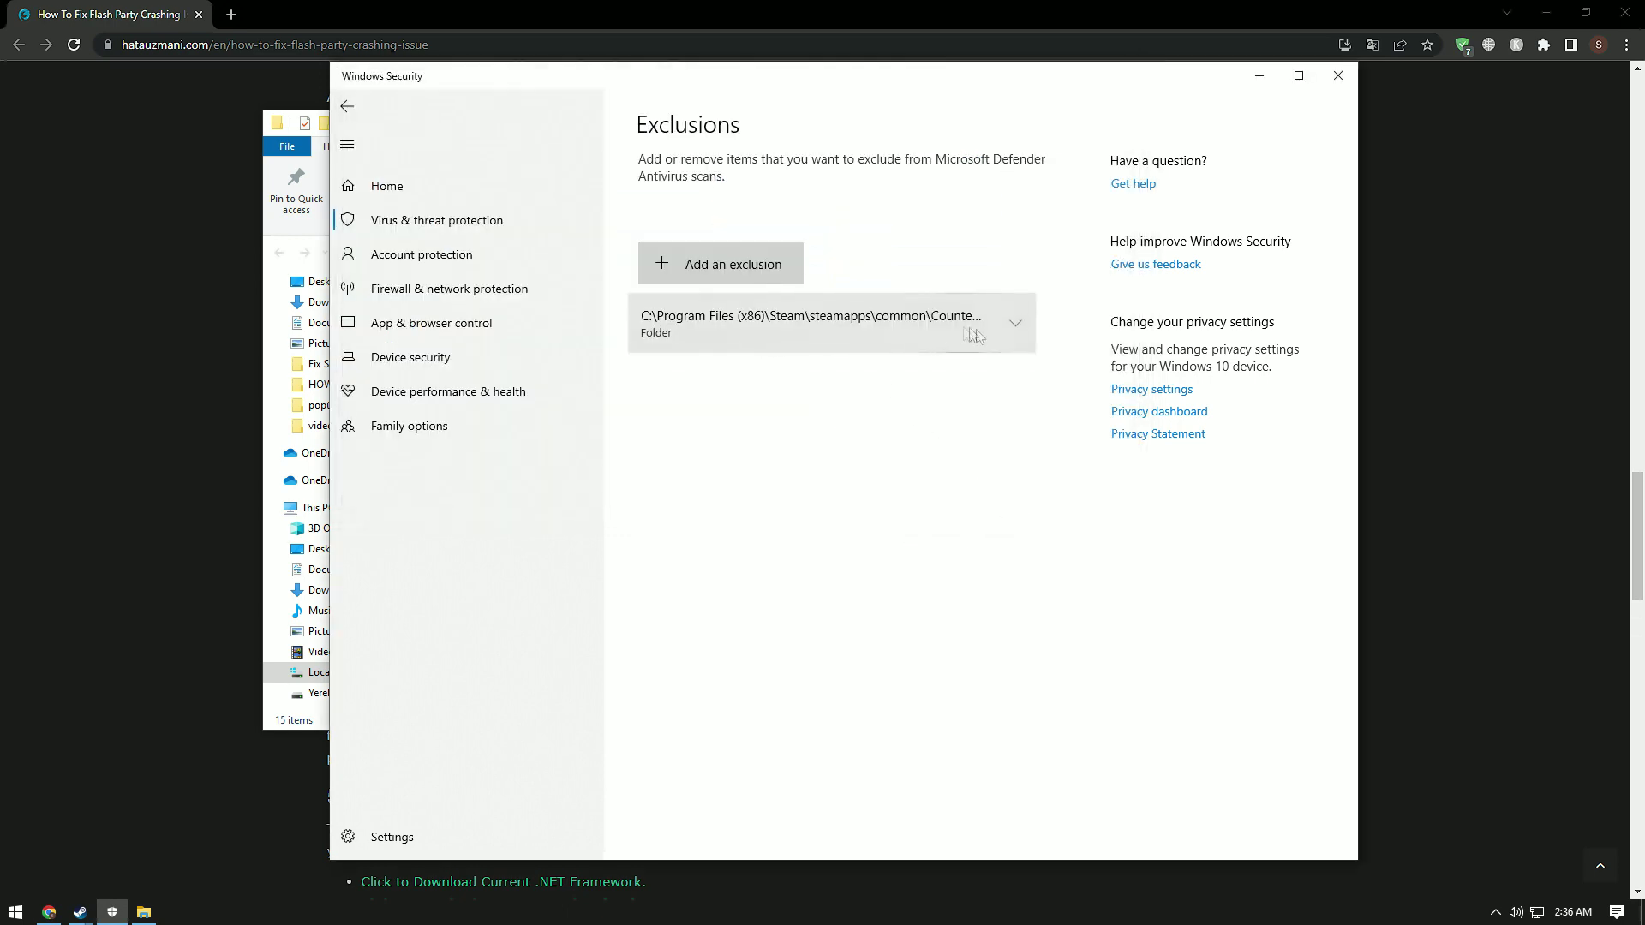
{"action": "left_click", "coordinate": [1337, 76]}
{"action": "left_click", "coordinate": [972, 123]}
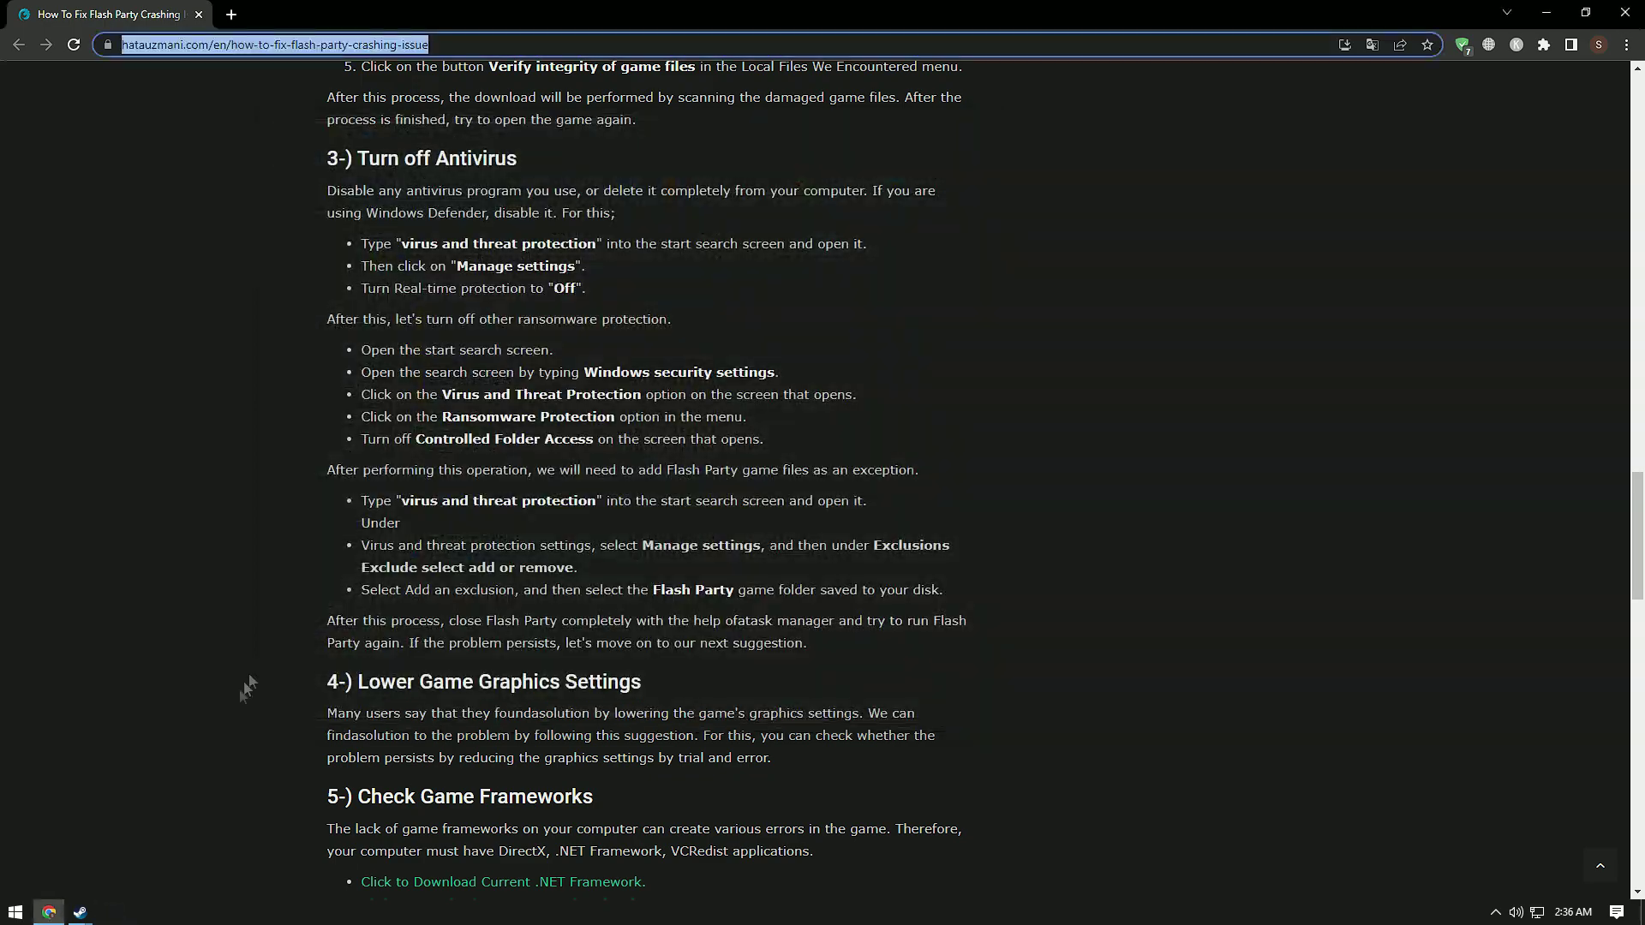
Step: Scroll to the Check Game Frameworks section and deselect the address bar
{"action": "scroll", "coordinate": [264, 481], "scroll_direction": "down", "scroll_amount": 5}
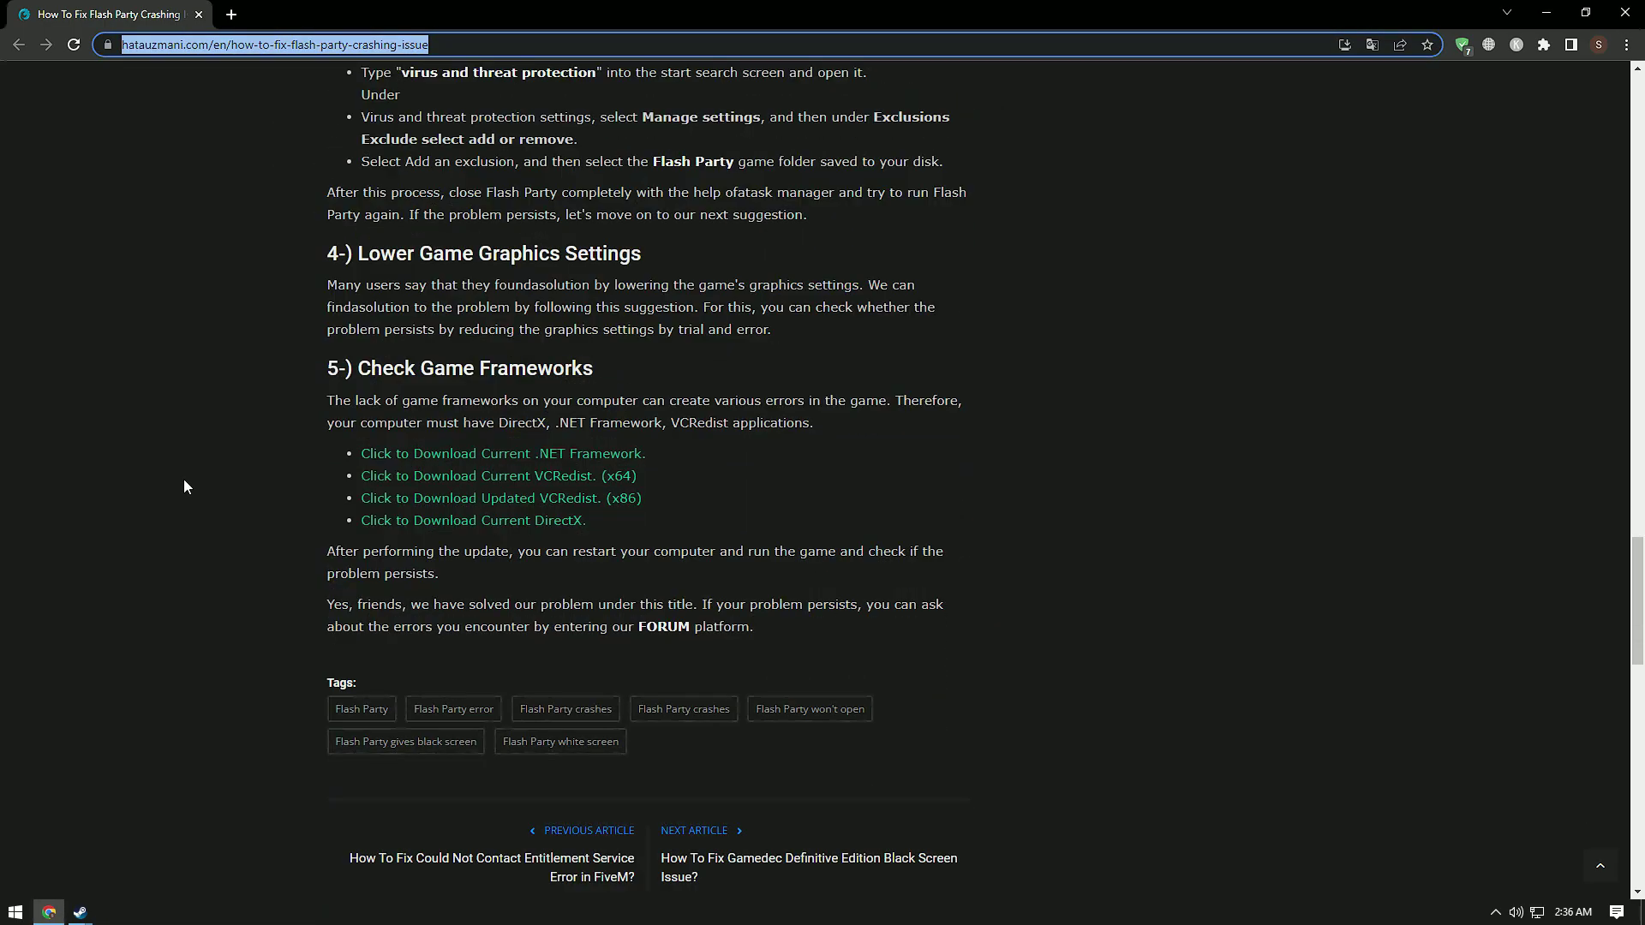
{"action": "left_click", "coordinate": [183, 486]}
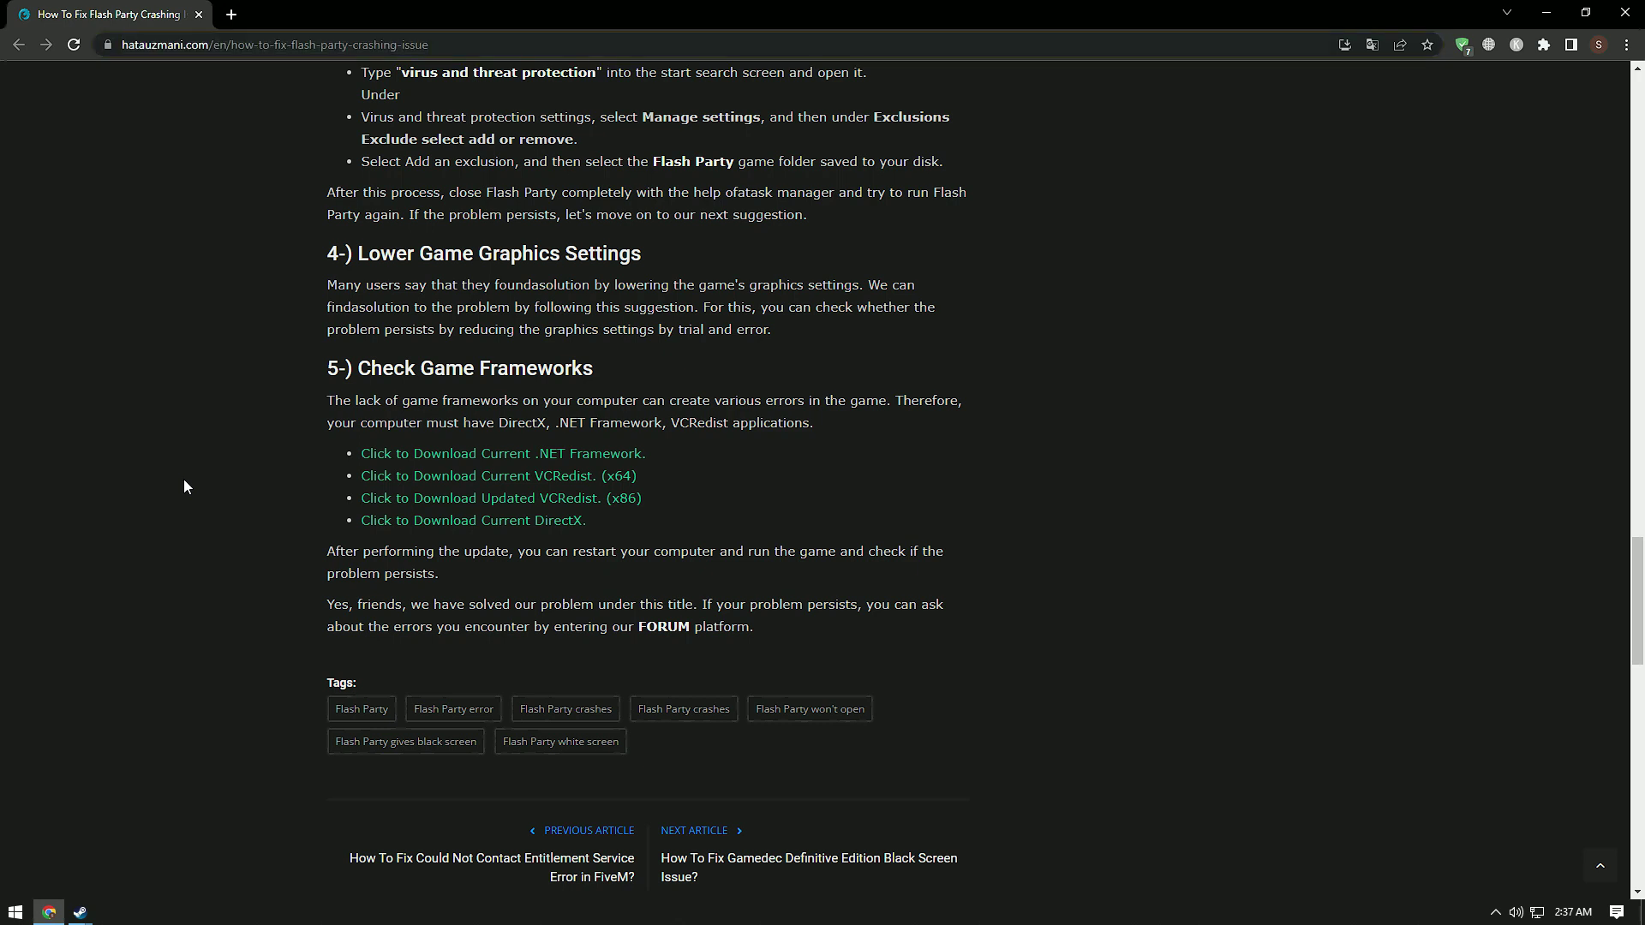